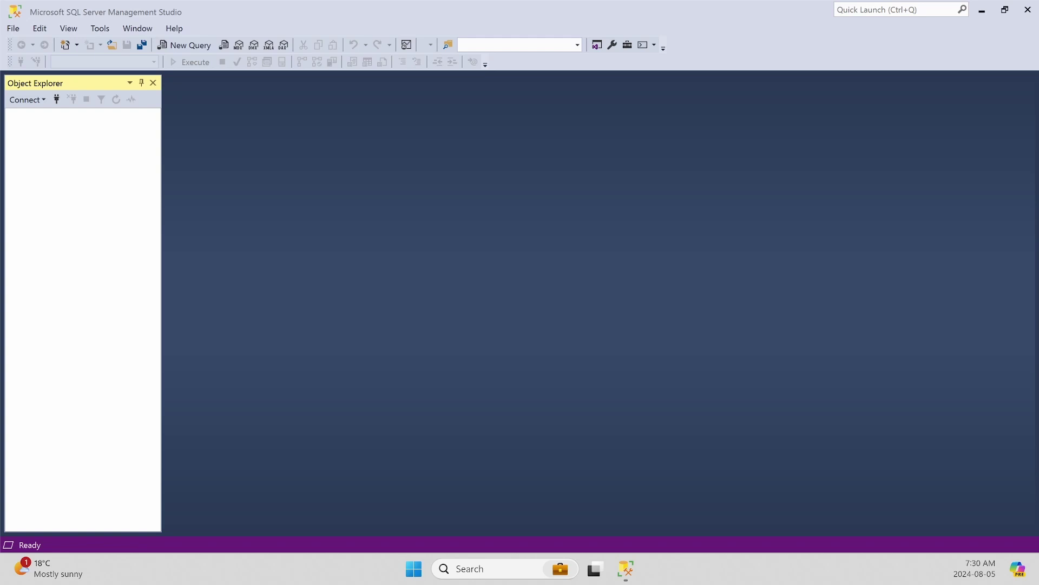
# Connect to the (localdb)\MSSQLLocalDB database engine using Windows Authentication.
pyautogui.click(220, 209)
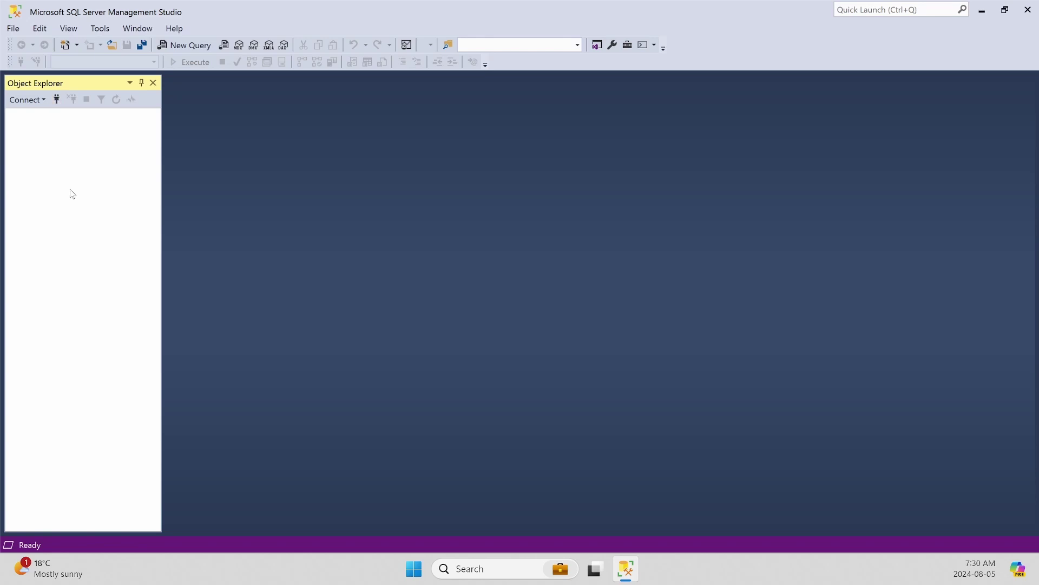
pyautogui.click(57, 100)
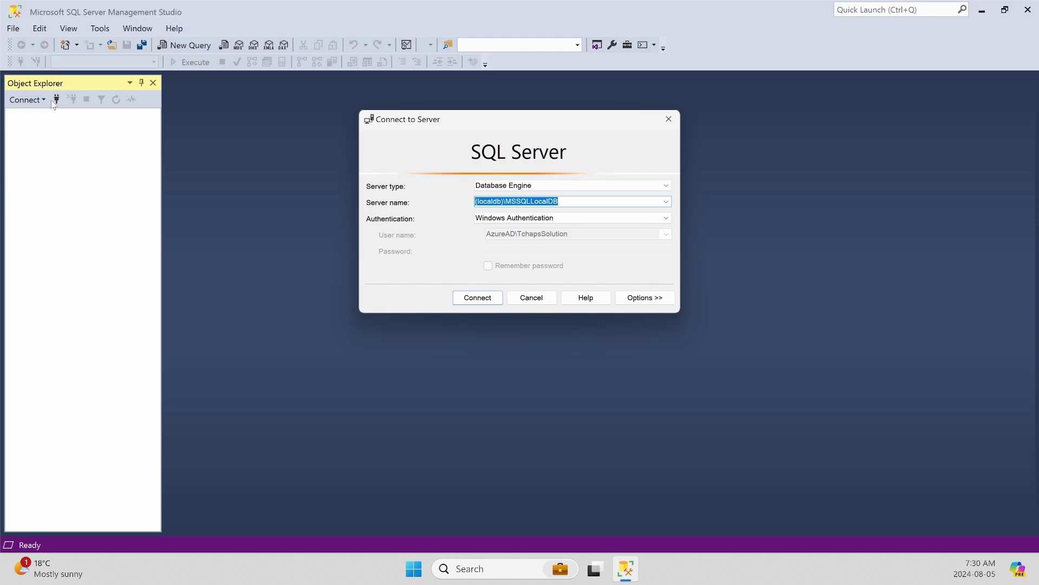
pyautogui.moveTo(569, 117); pyautogui.dragTo(558, 125)
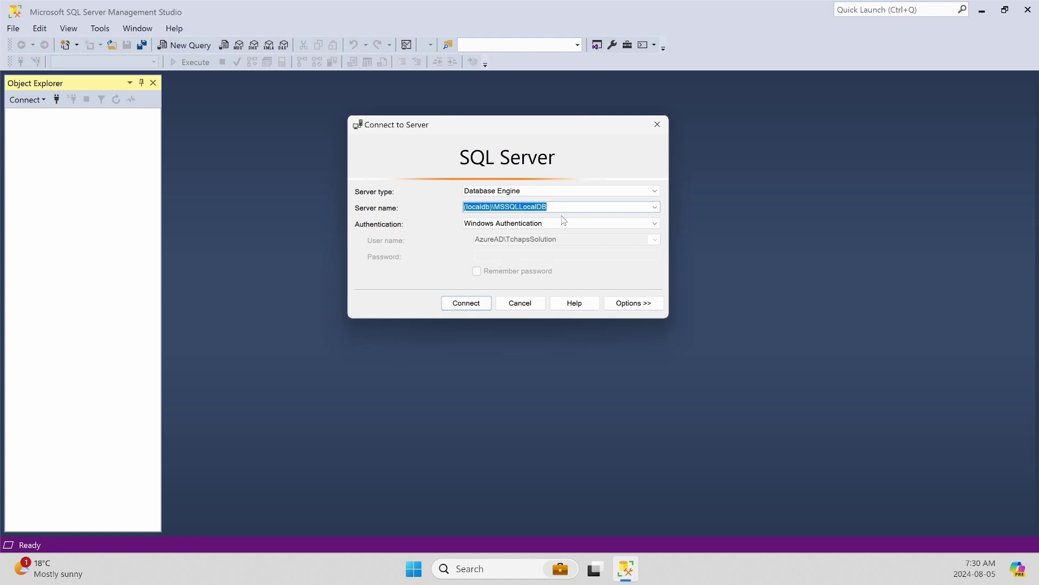
pyautogui.click(465, 304)
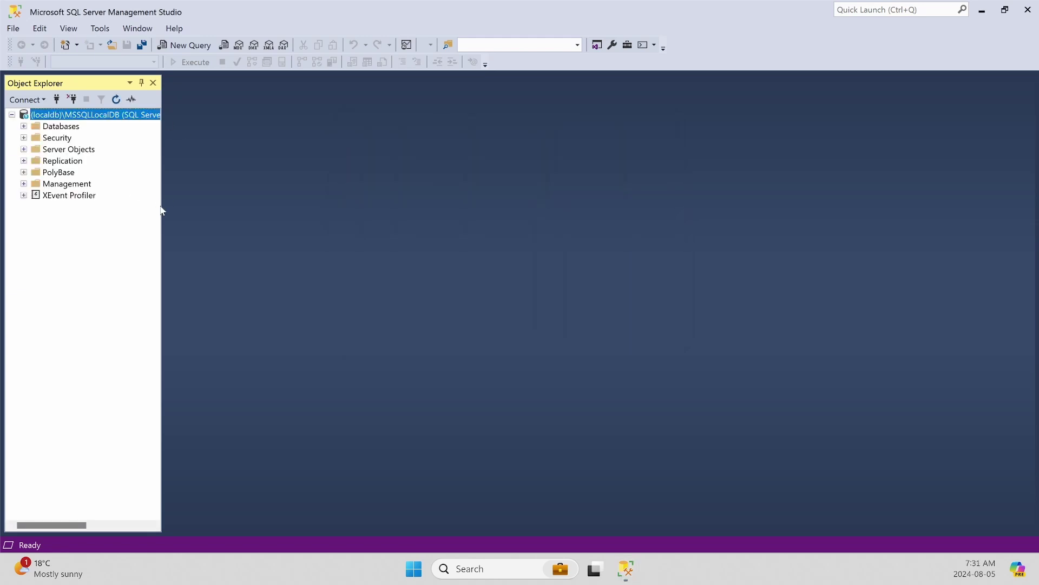
# Widen the Object Explorer and expand the server's Databases folder.
pyautogui.moveTo(161, 211); pyautogui.dragTo(246, 216)
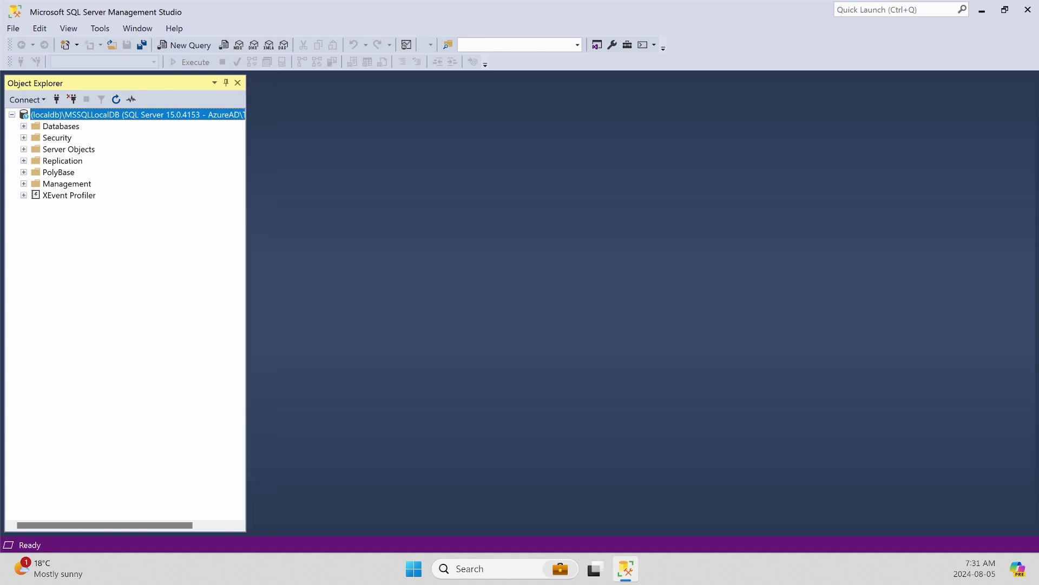
pyautogui.click(23, 126)
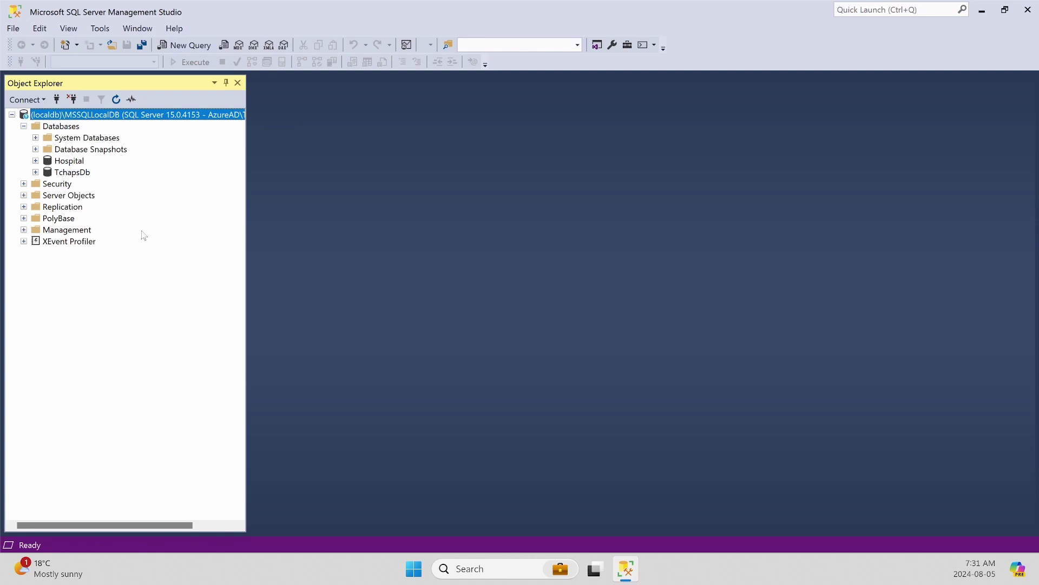
pyautogui.click(54, 128)
pyautogui.rightClick(54, 128)
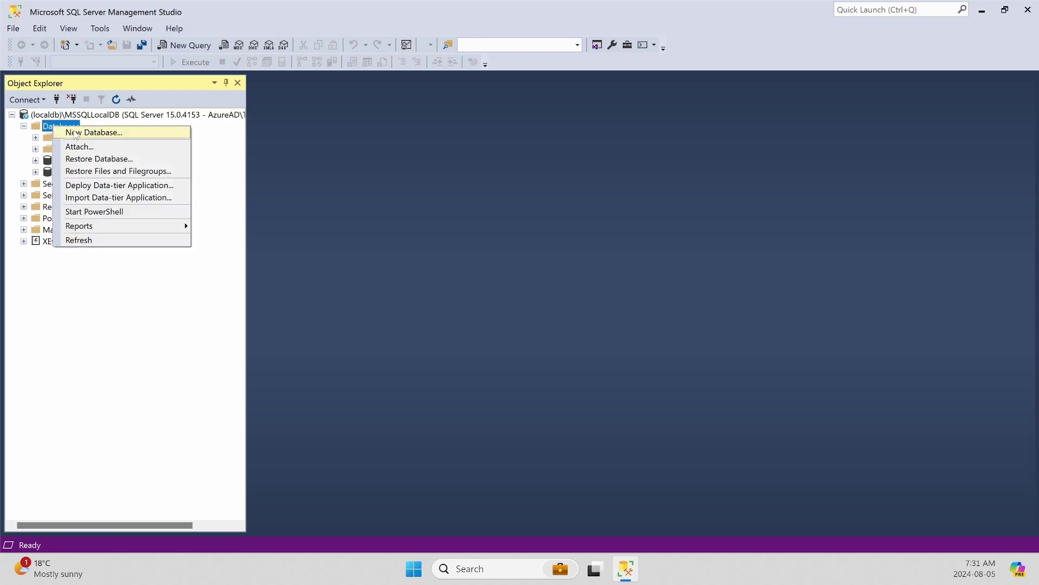
pyautogui.click(482, 170)
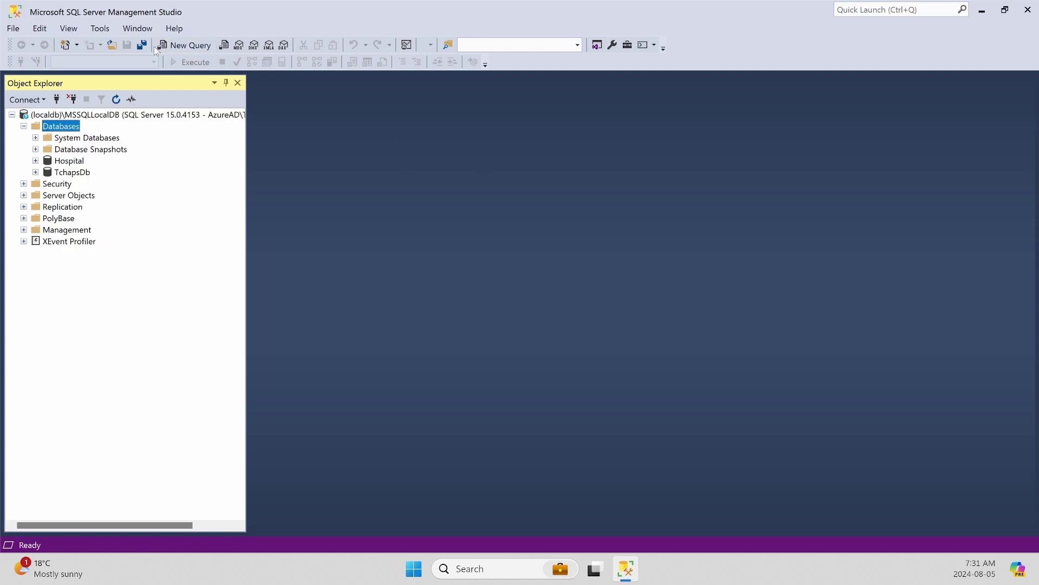
# Open a new query and write the statement "Create database DbTchaps ;" in it.
pyautogui.click(179, 46)
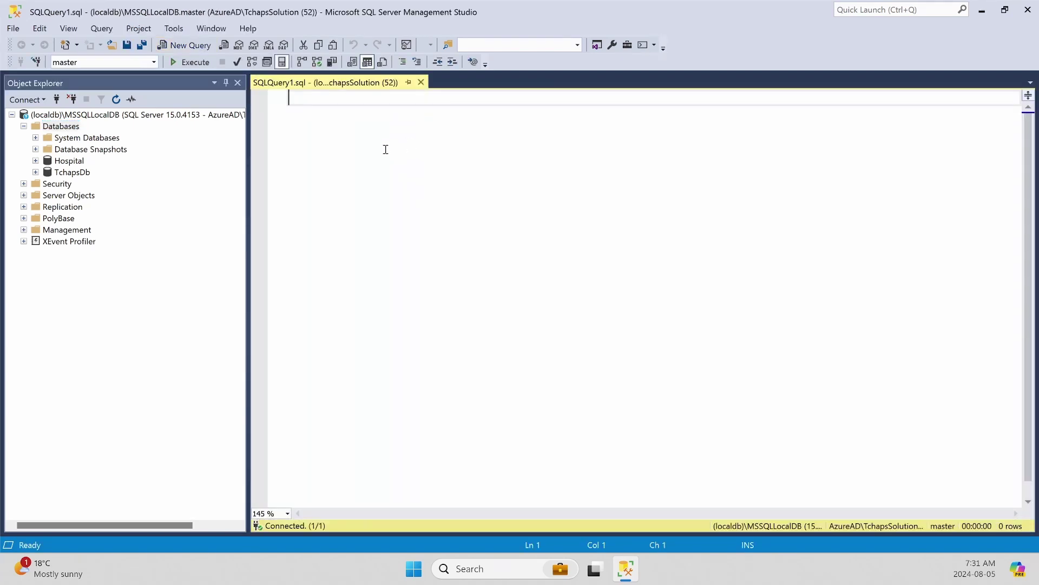
pyautogui.write('Create')
pyautogui.press('BackSpace')
pyautogui.press('BackSpace')
pyautogui.press('BackSpace')
pyautogui.press('BackSpace')
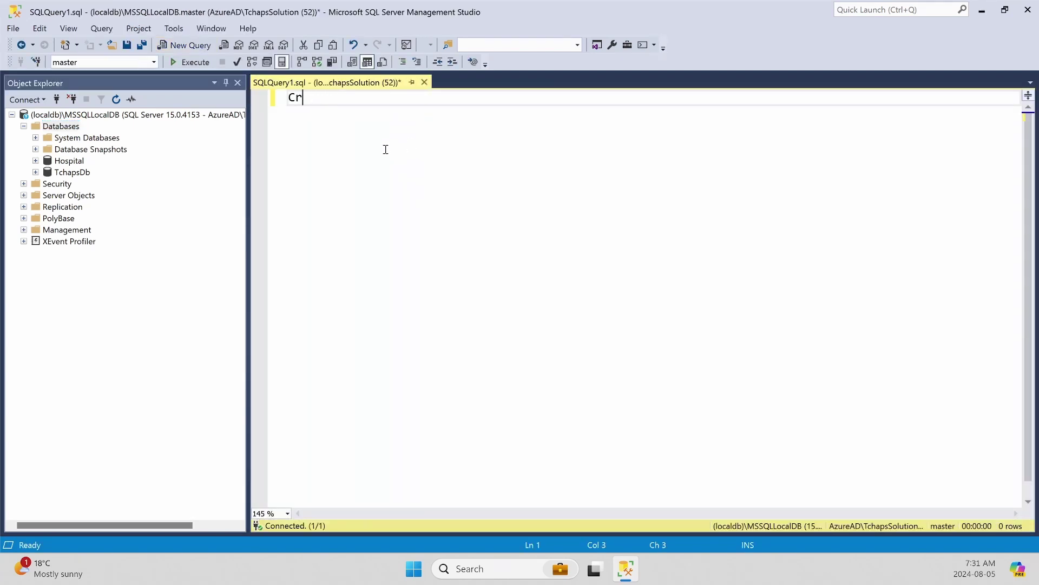
pyautogui.write('eate data')
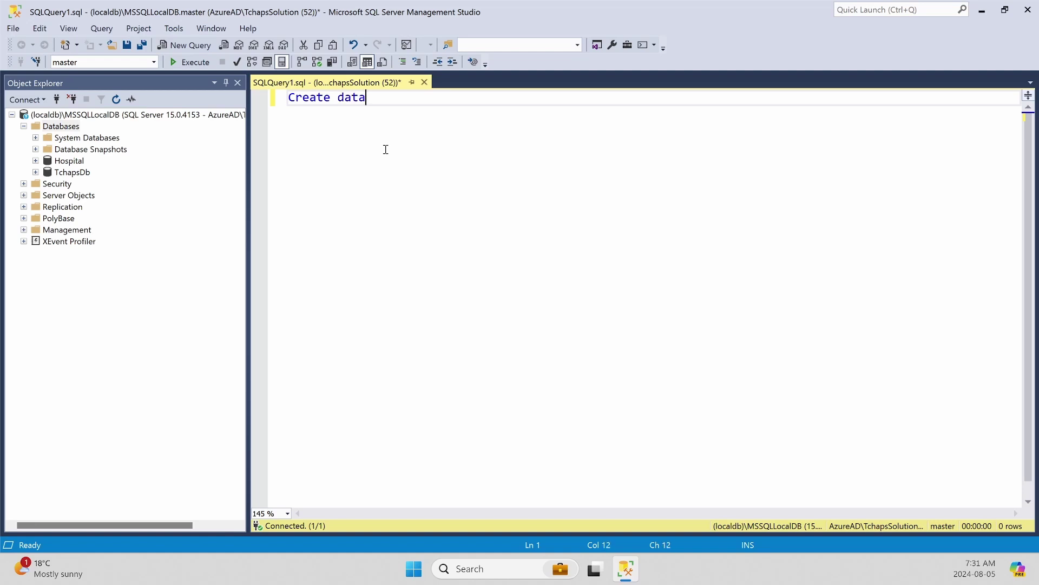
pyautogui.write('base DbTchaps')
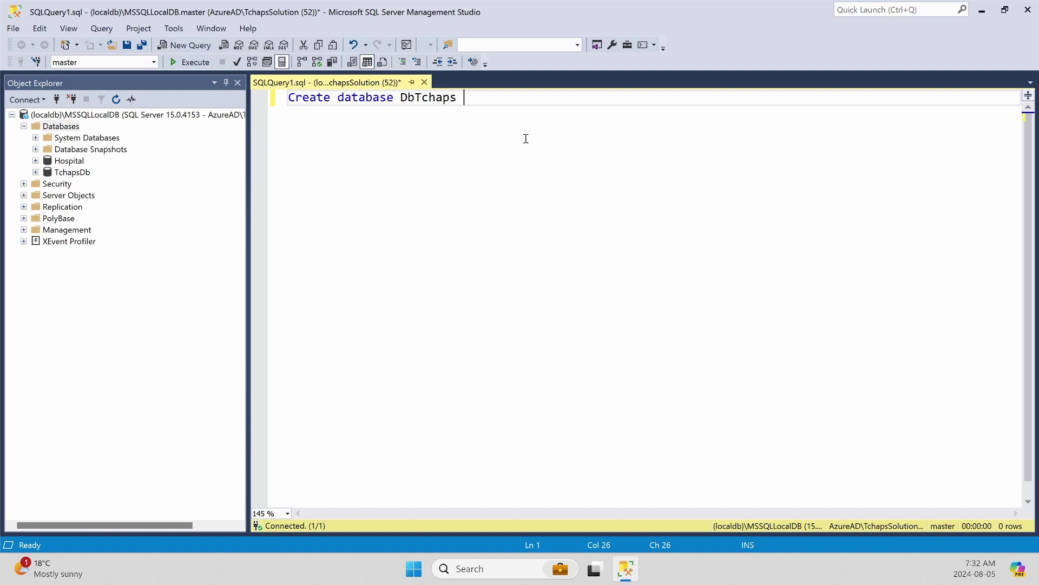
pyautogui.write(' ;')
pyautogui.moveTo(520, 100); pyautogui.dragTo(288, 97)
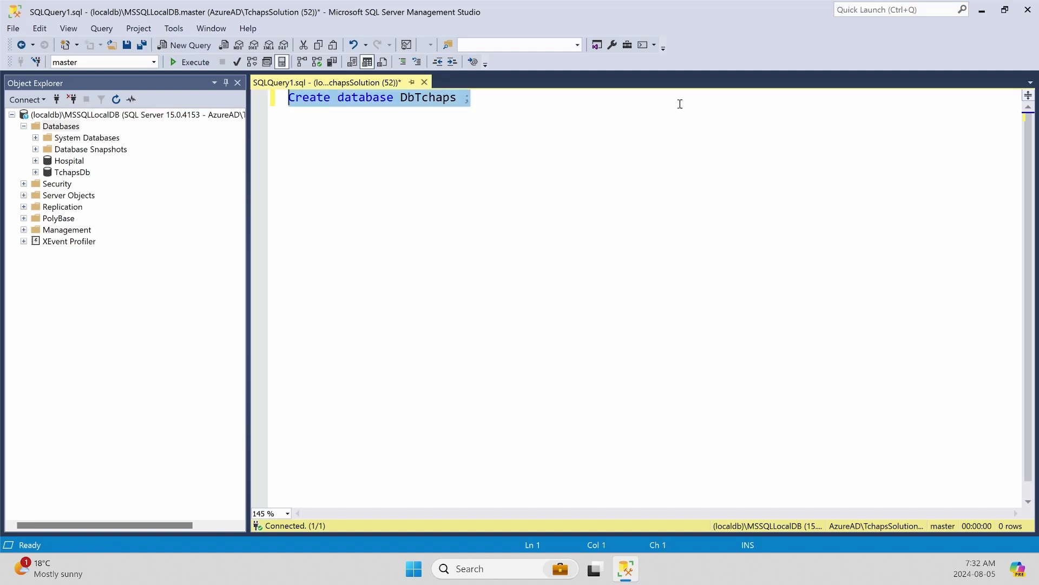
pyautogui.click(485, 100)
pyautogui.moveTo(558, 105); pyautogui.dragTo(201, 98)
pyautogui.click(575, 271)
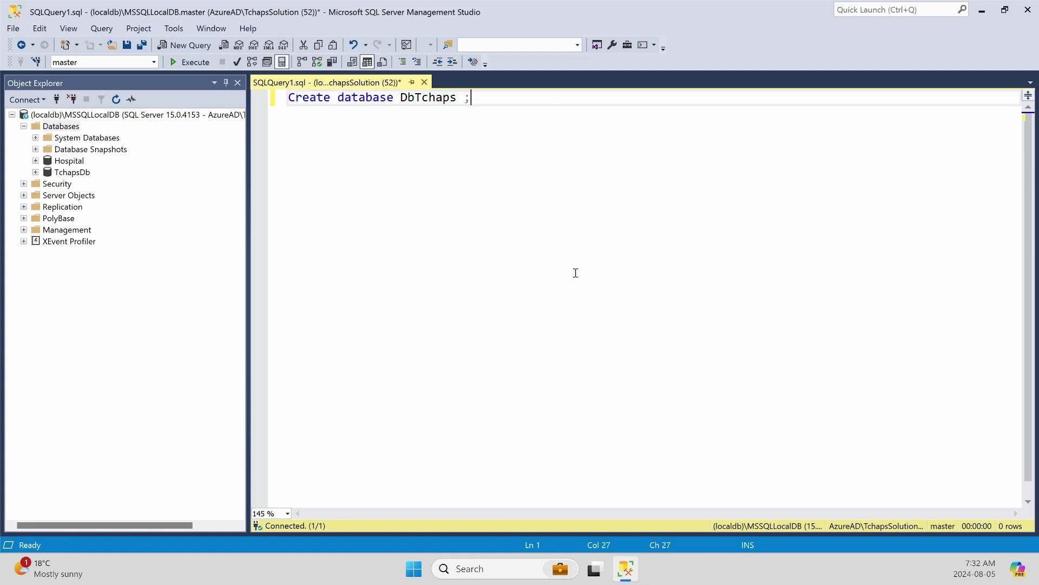
pyautogui.rightClick(59, 126)
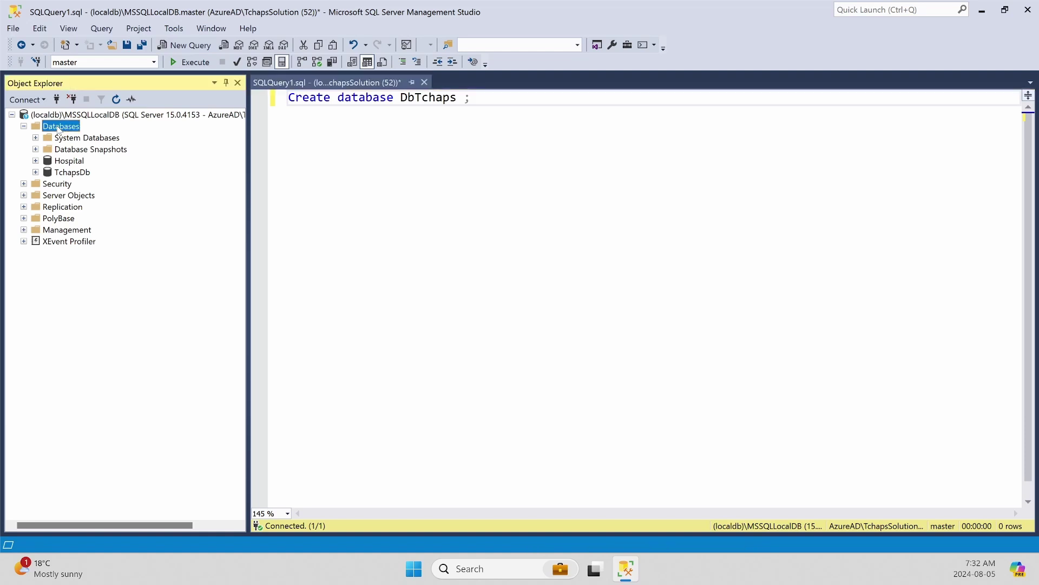
pyautogui.click(550, 195)
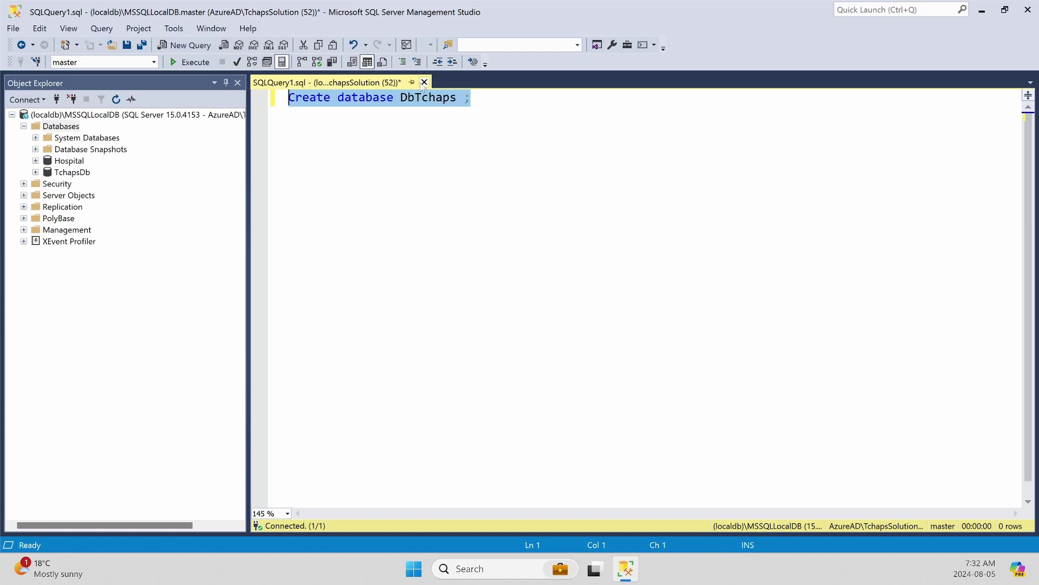
# Start a new database from the Databases folder and name it TchapsTech.
pyautogui.rightClick(54, 129)
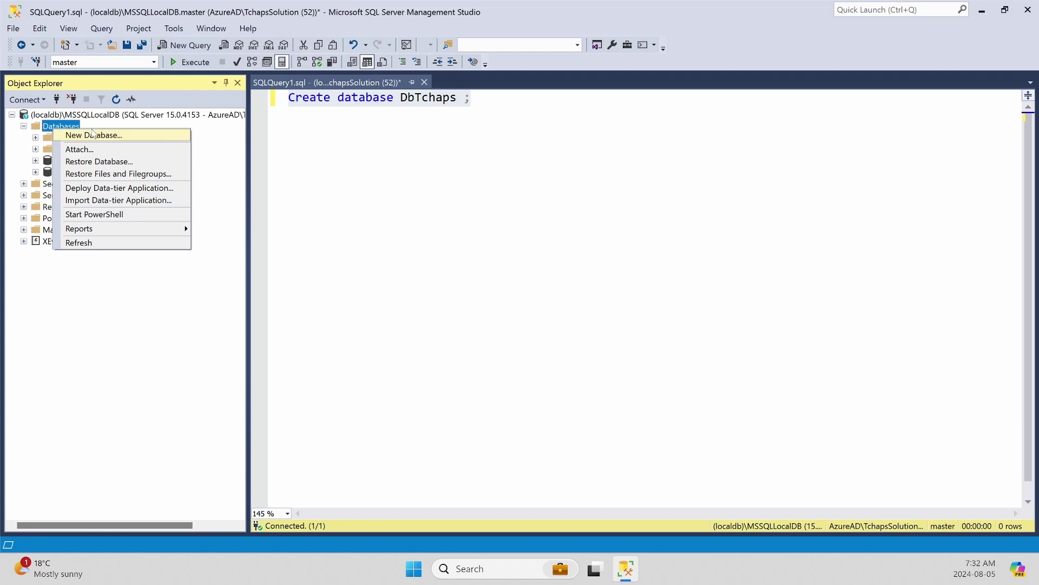
pyautogui.click(118, 136)
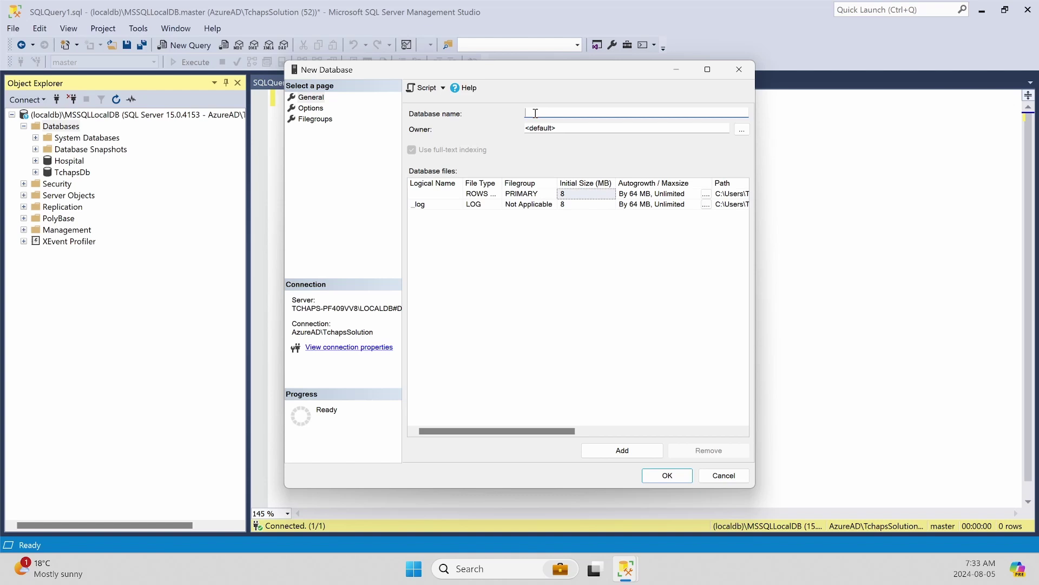
pyautogui.moveTo(553, 73); pyautogui.dragTo(546, 84)
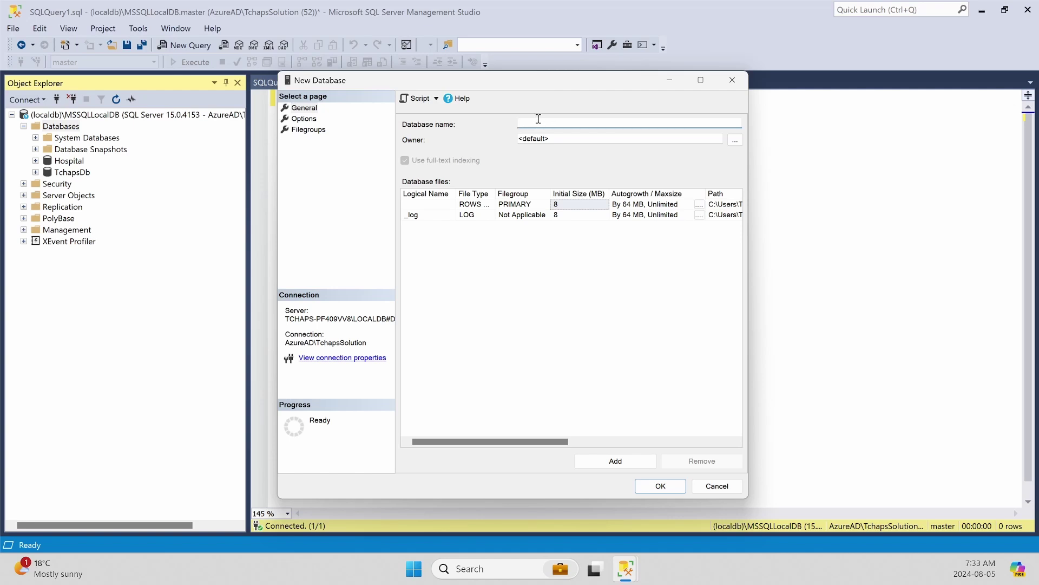
pyautogui.write('TchapsTech')
# Maximize the New Database window and widen the Logical Name column until both file names are fully readable.
pyautogui.moveTo(750, 160); pyautogui.dragTo(919, 161)
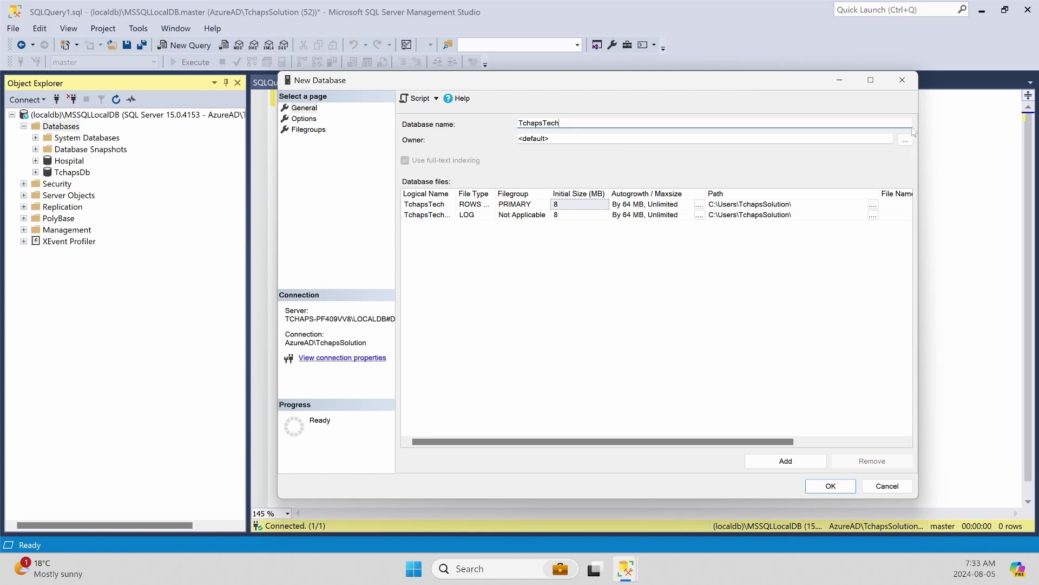
pyautogui.click(871, 81)
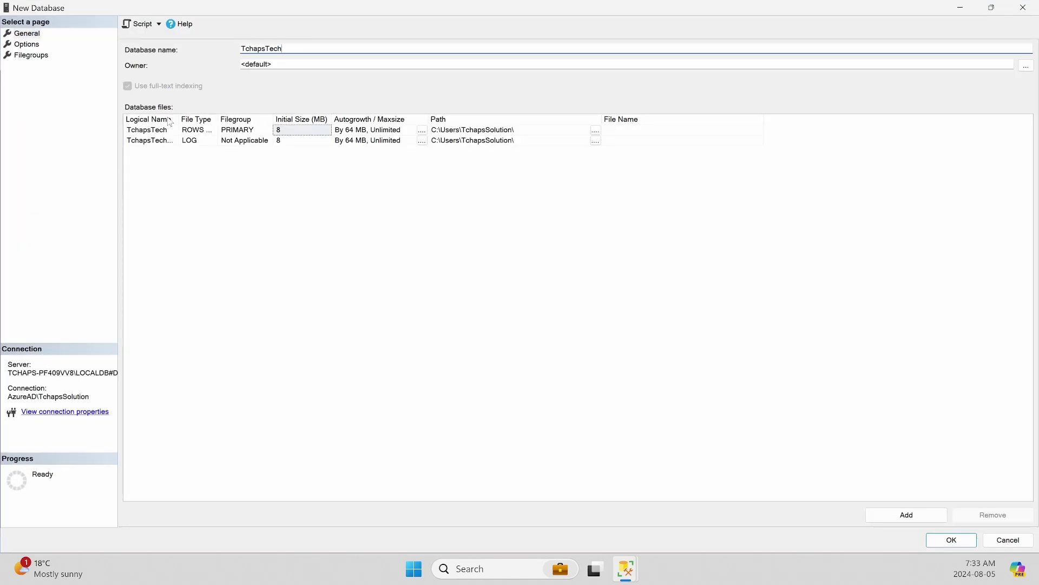
pyautogui.moveTo(178, 116); pyautogui.dragTo(272, 118)
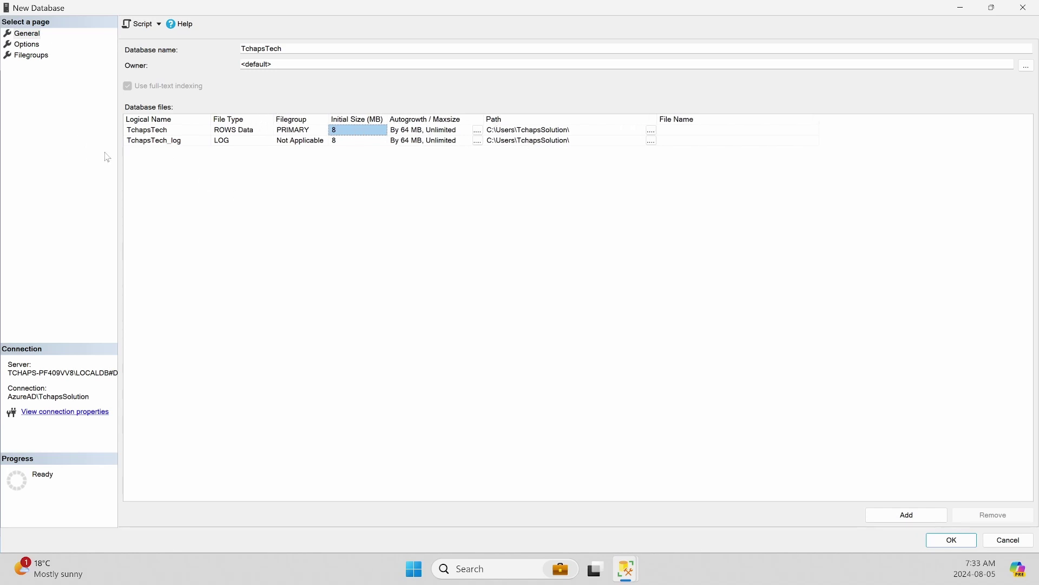
# Examine the logical name, file type, filegroup and initial size of the new database's files.
pyautogui.click(130, 133)
pyautogui.click(163, 131)
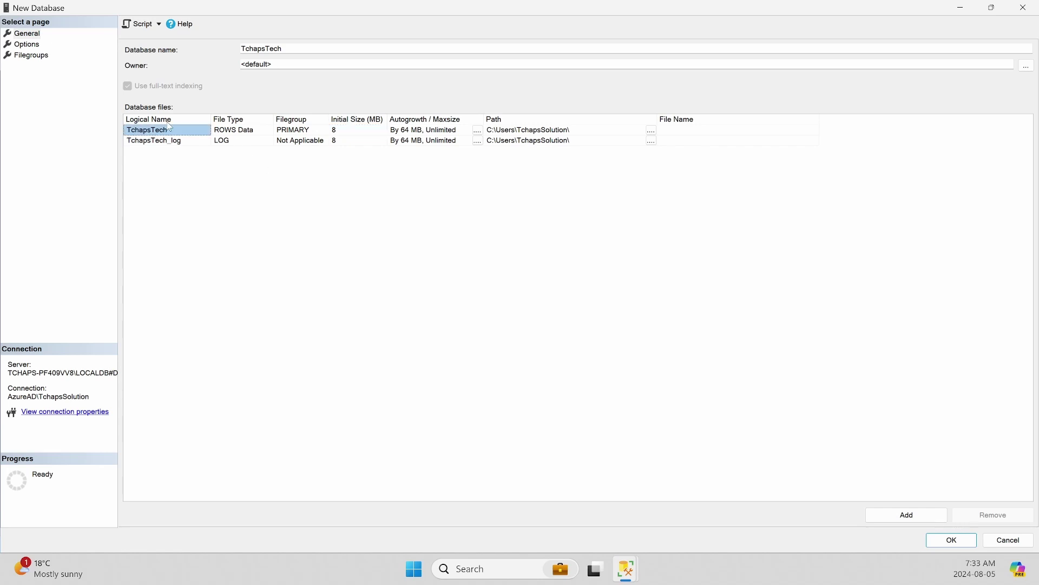
pyautogui.click(273, 134)
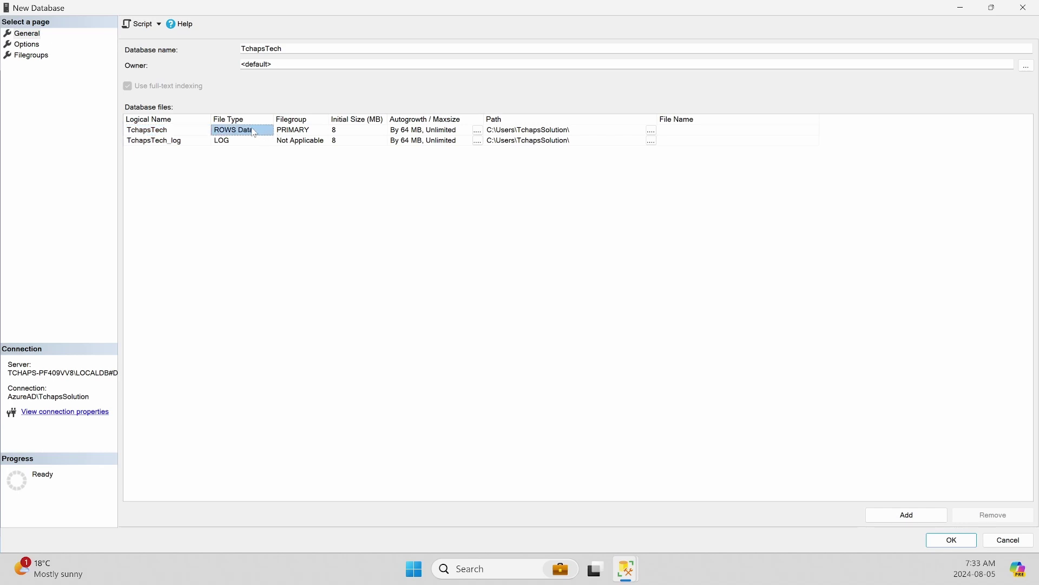
pyautogui.click(309, 131)
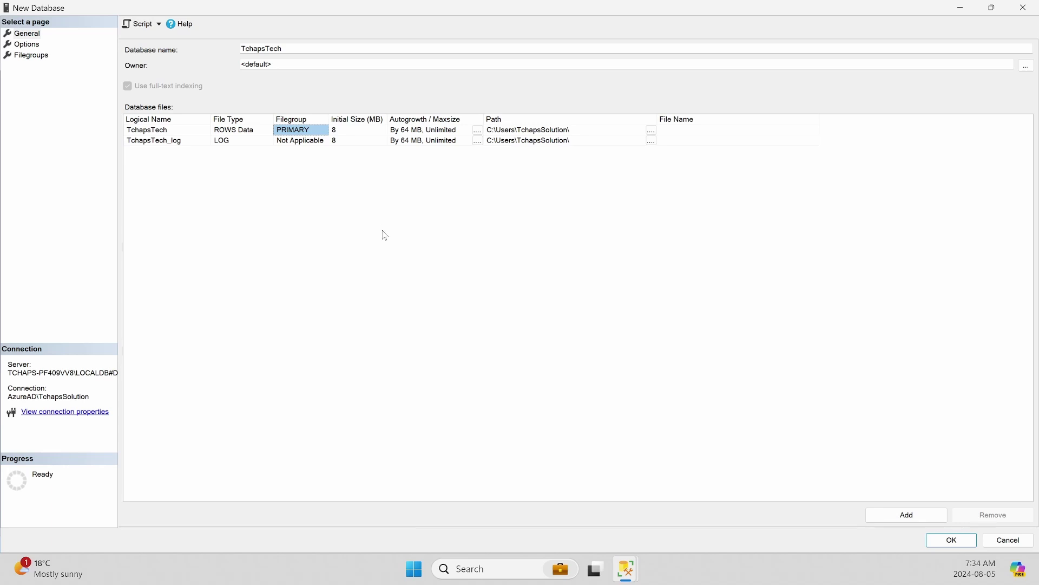
pyautogui.click(356, 133)
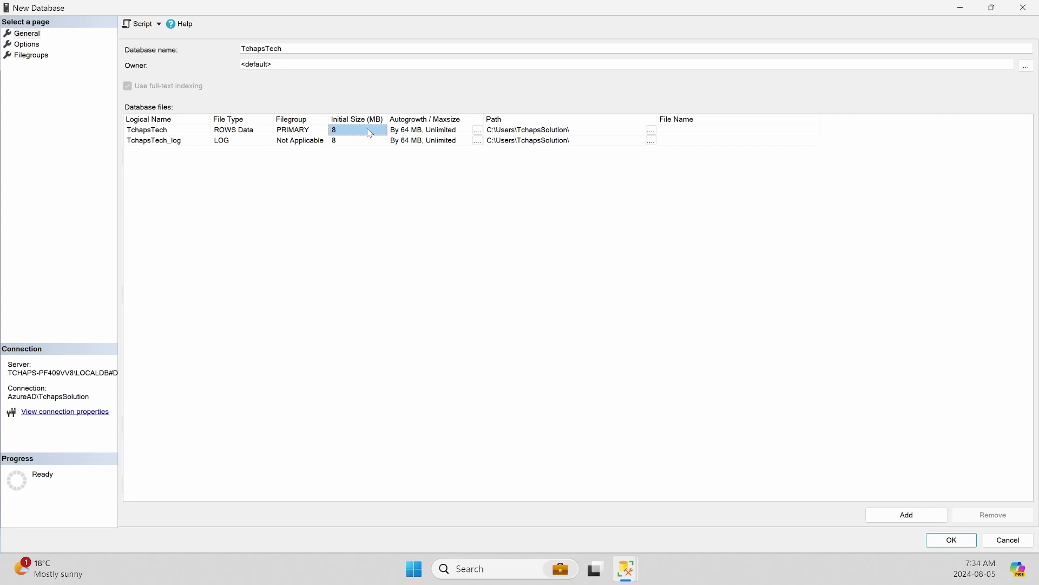
pyautogui.moveTo(484, 119); pyautogui.dragTo(492, 119)
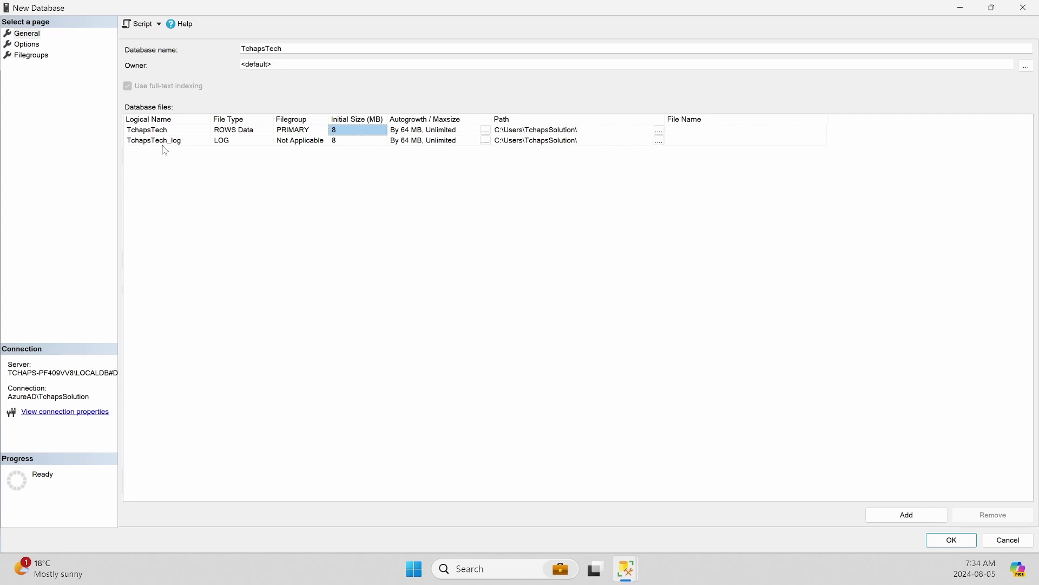
pyautogui.click(128, 142)
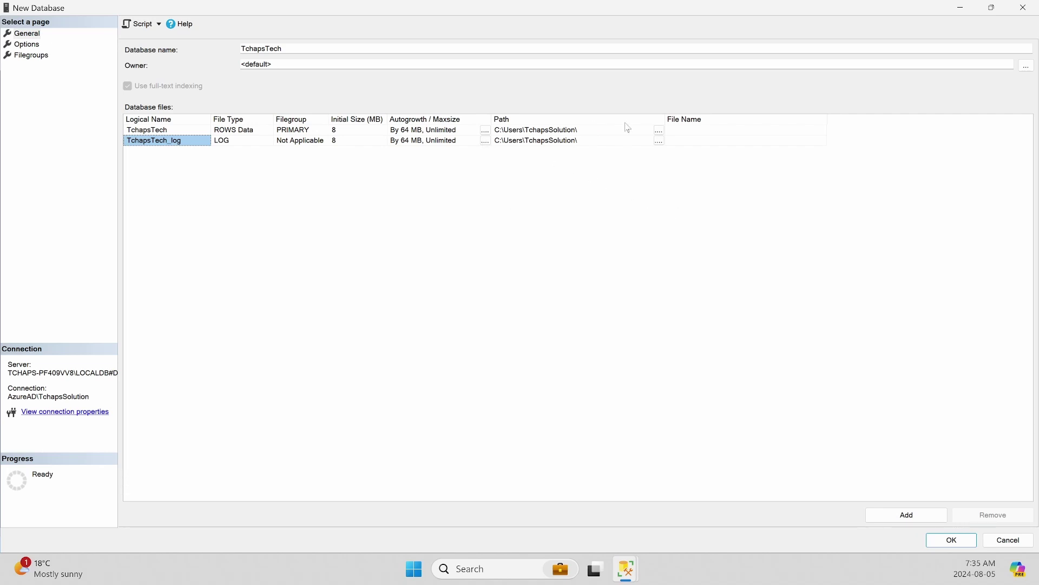
# Set the path of the TchapsTech rows data file to C:\Users\TchapsSolution\Databases\.
pyautogui.click(592, 135)
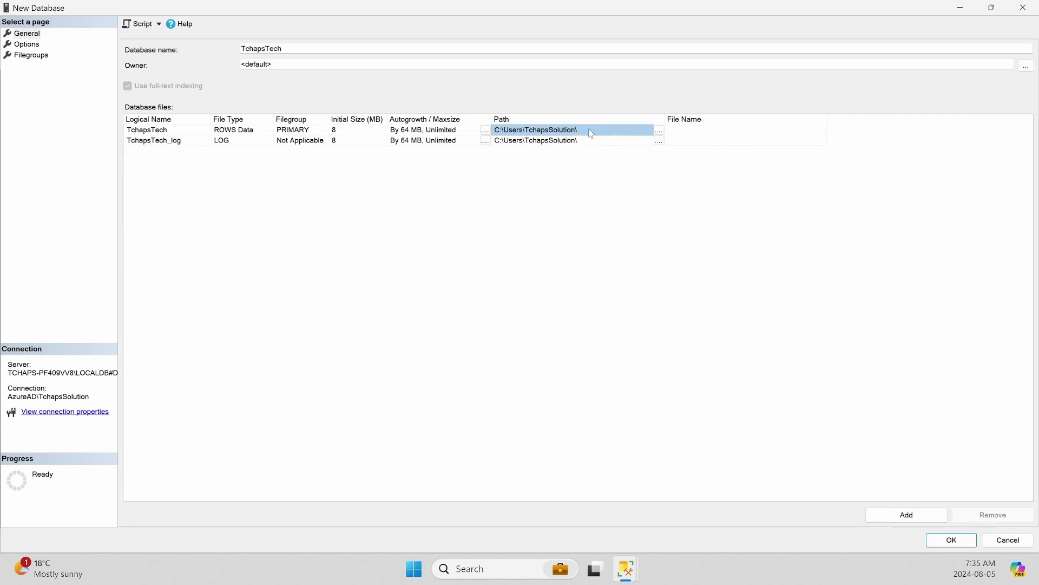
pyautogui.click(594, 131)
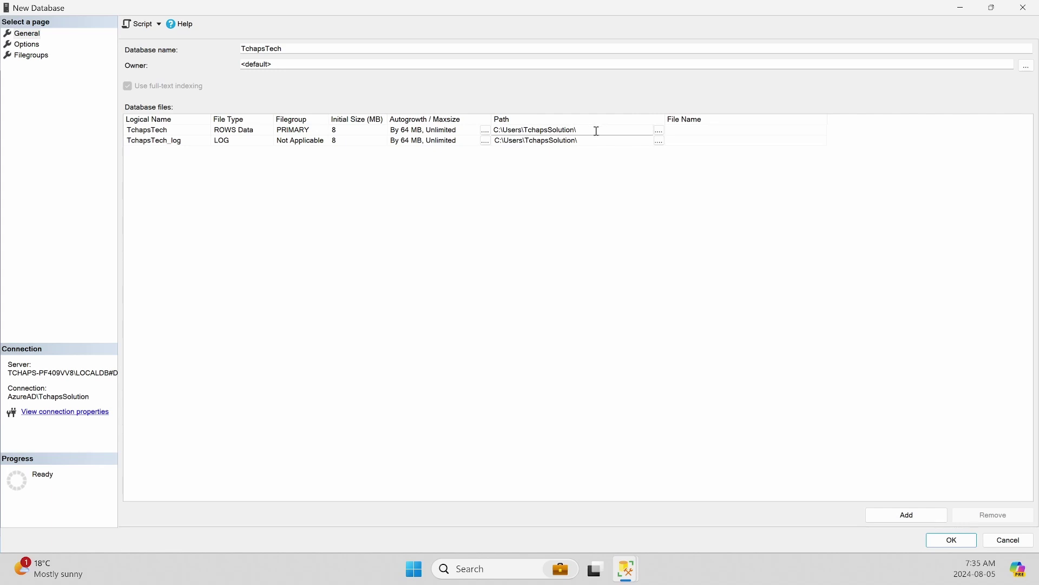
pyautogui.write('Databsa==')
pyautogui.press('BackSpace')
pyautogui.press('BackSpace')
pyautogui.press('BackSpace')
pyautogui.press('BackSpace')
pyautogui.write('ases')
pyautogui.doubleClick(588, 132)
pyautogui.click(618, 130)
pyautogui.write('\\')
# Set the path of the TchapsTech_log file to C:\Users\TchapsSolution\\Databases\.
pyautogui.click(609, 141)
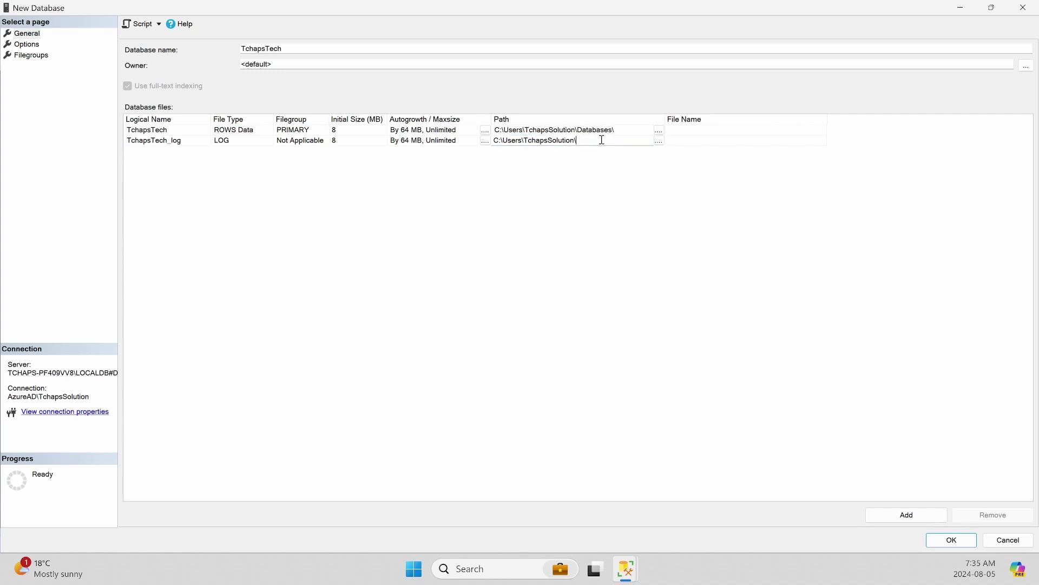
pyautogui.write('\\Databases\\')
pyautogui.press('Return')
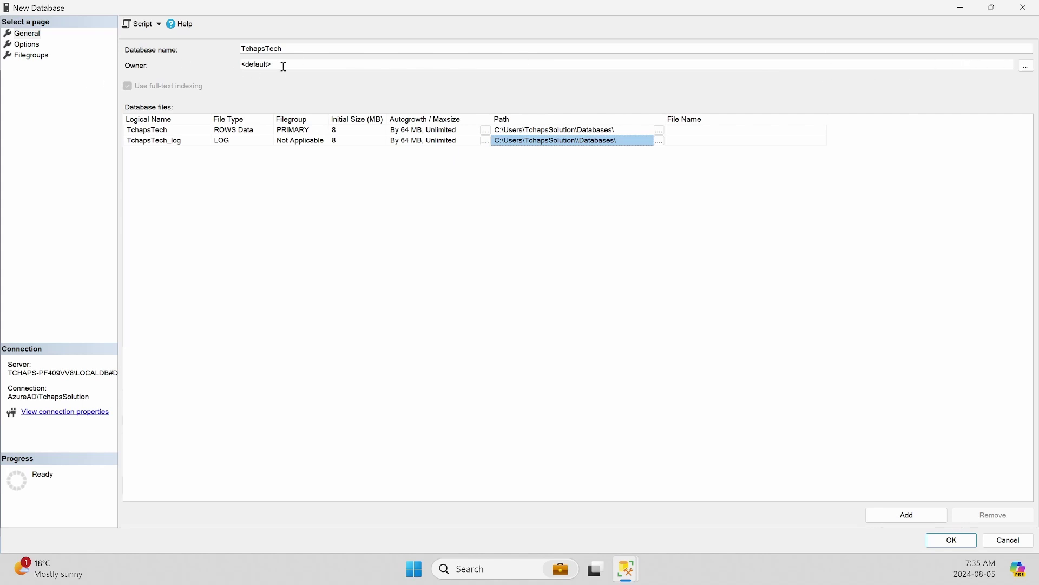
# Restore the New Database window to its smaller size and view the Options page.
pyautogui.click(305, 64)
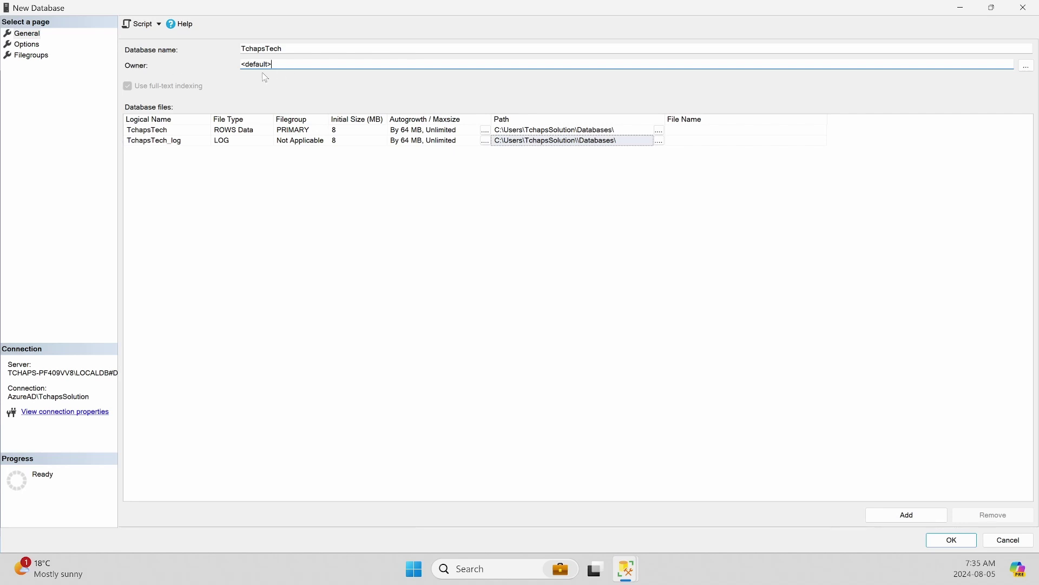
pyautogui.click(993, 10)
pyautogui.moveTo(720, 83); pyautogui.dragTo(598, 69)
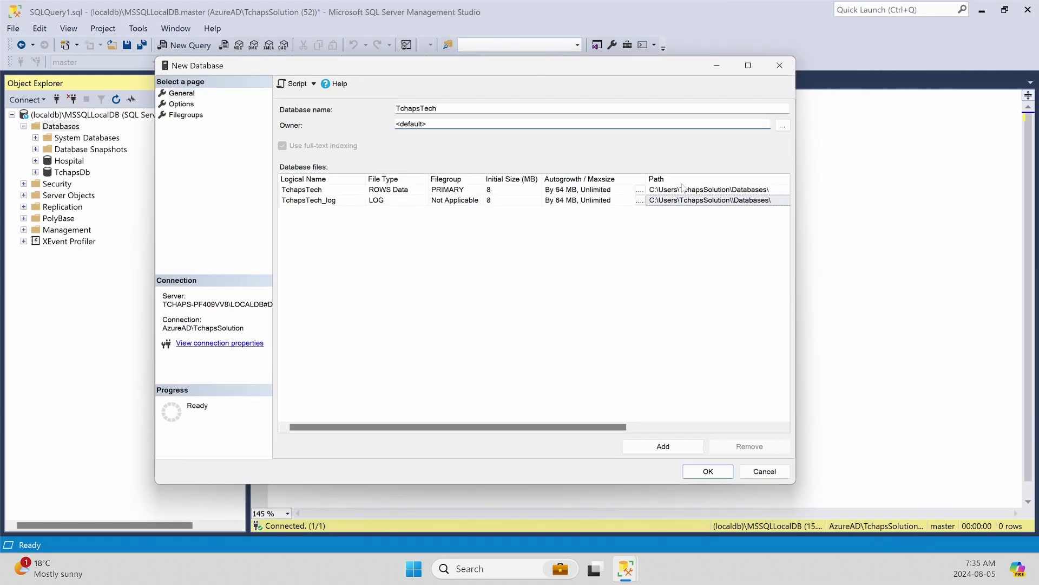
pyautogui.click(182, 104)
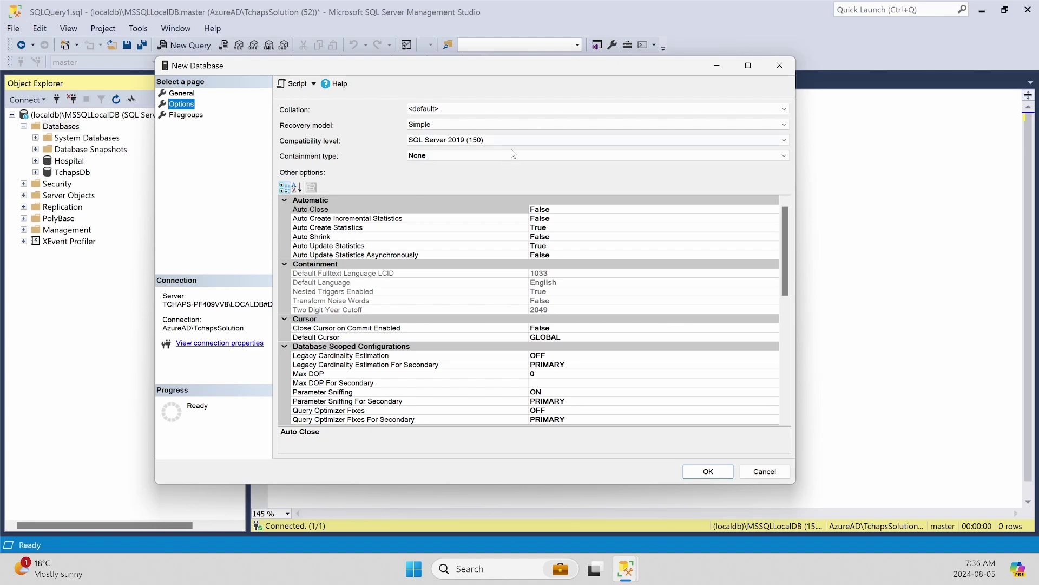
# Browse the available collations for the new database without changing the default collation.
pyautogui.click(783, 109)
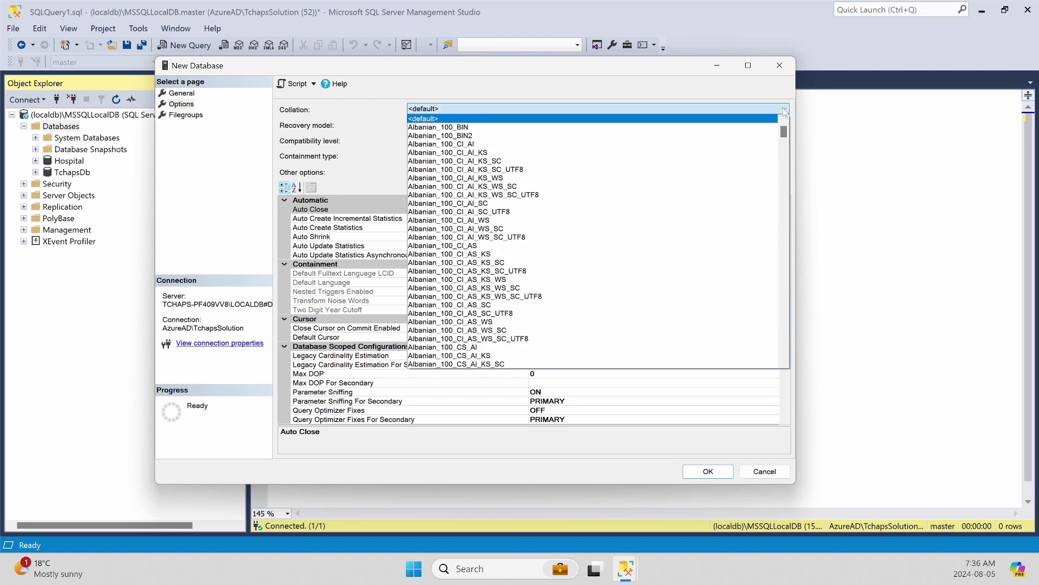
pyautogui.scroll(-20, 682, 245)
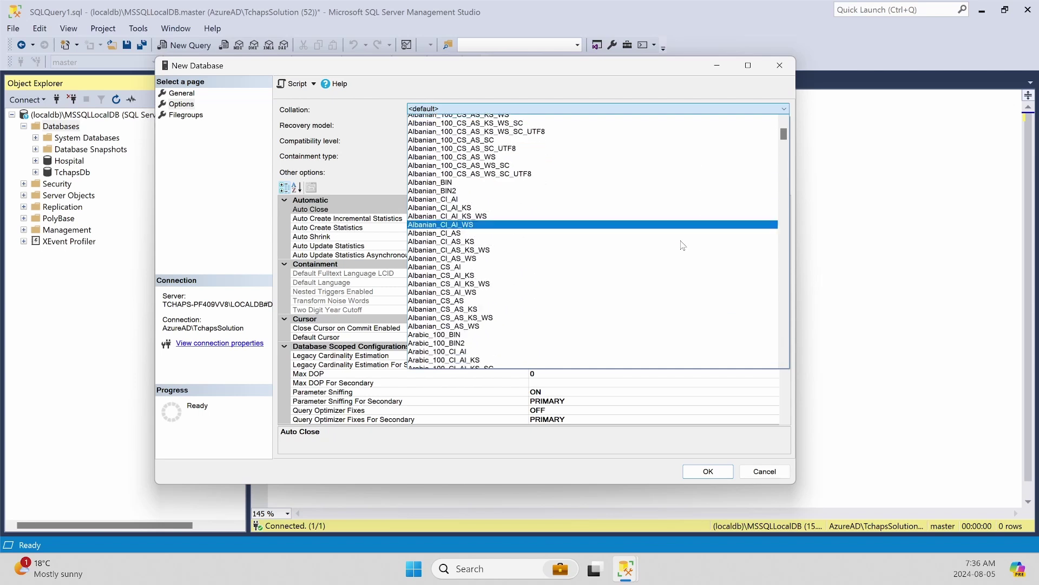
pyautogui.scroll(-20, 682, 244)
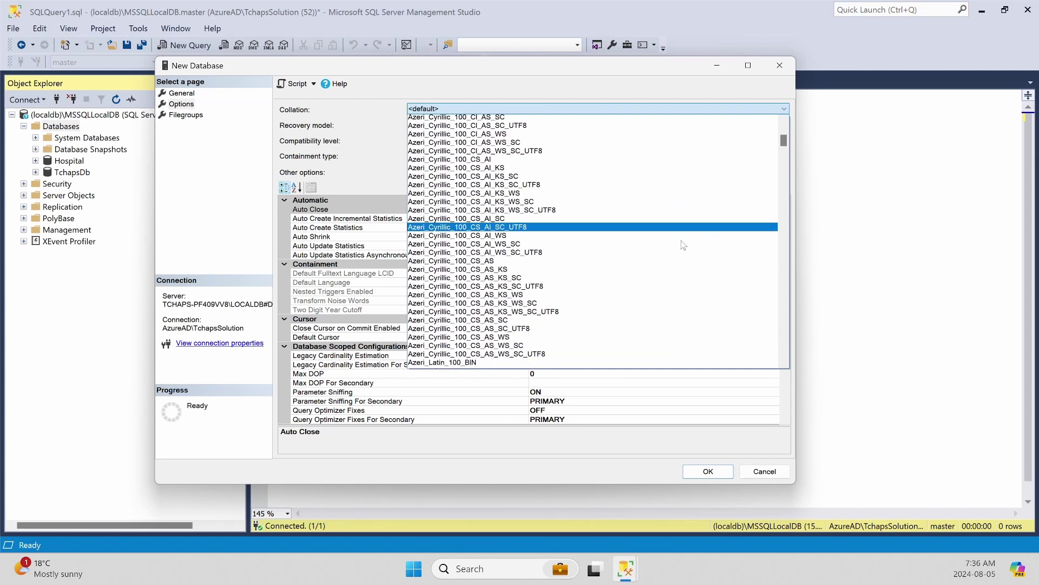
pyautogui.scroll(-3, 683, 244)
pyautogui.moveTo(783, 141); pyautogui.dragTo(783, 228)
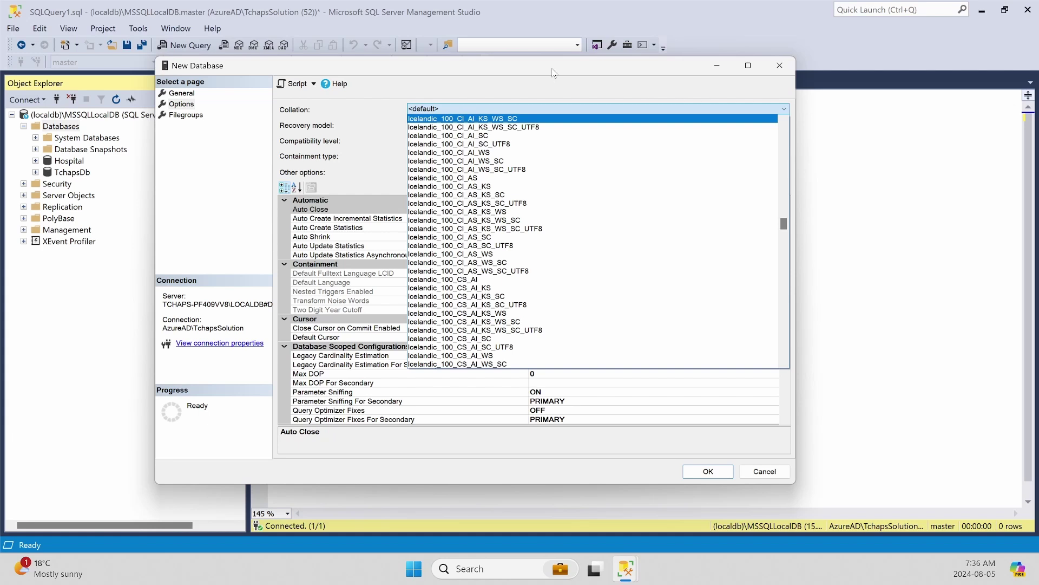
pyautogui.click(533, 76)
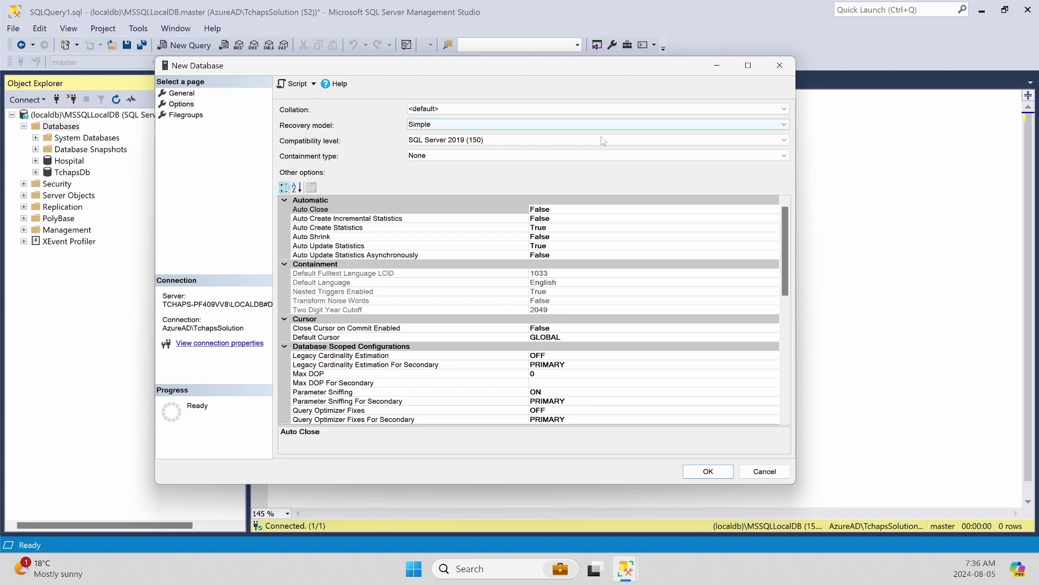
# View the available choices for the recovery model, compatibility level and containment type without changing them.
pyautogui.click(767, 125)
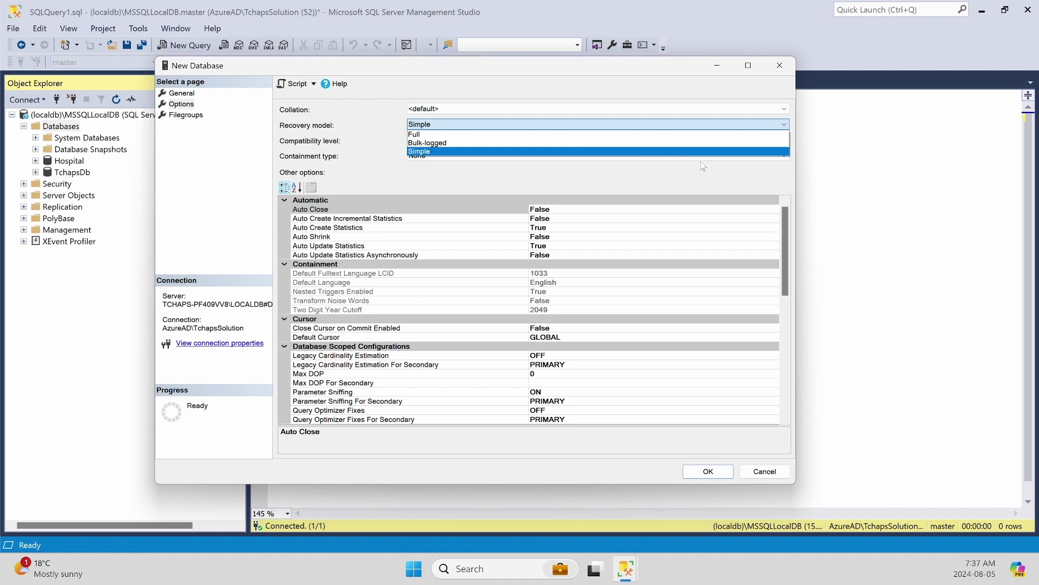
pyautogui.click(791, 181)
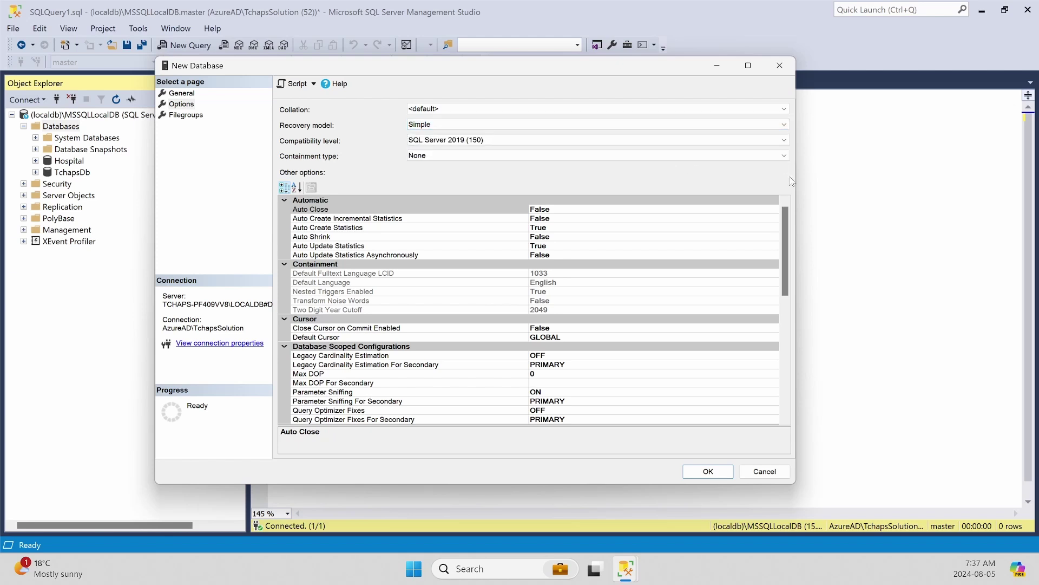
pyautogui.click(784, 140)
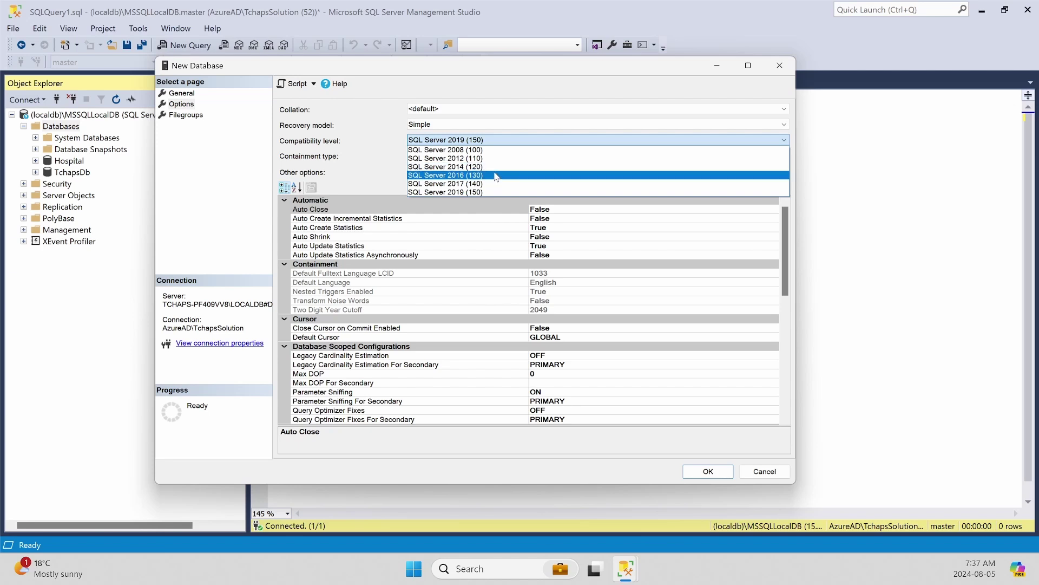
pyautogui.click(797, 159)
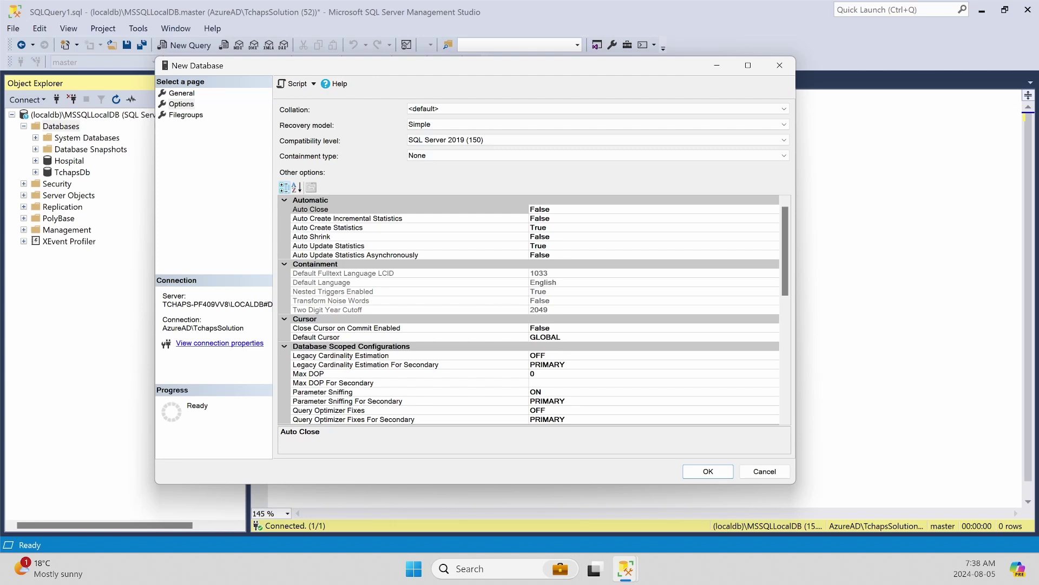
pyautogui.click(653, 157)
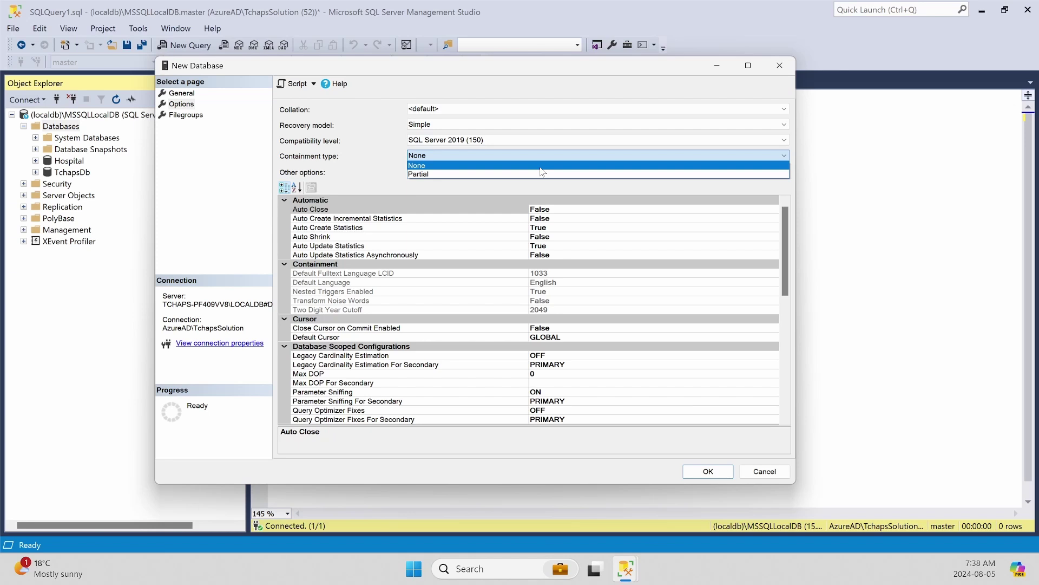
pyautogui.click(465, 191)
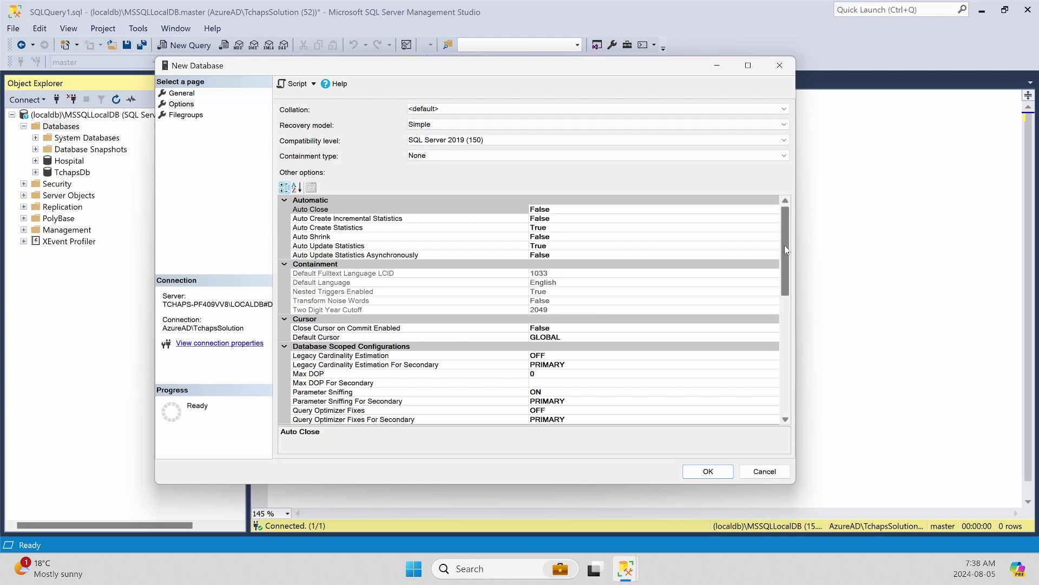
# Examine the new database's other options, from the Automatic section down to Recovery and Service Broker.
pyautogui.scroll(-1, 788, 261)
pyautogui.moveTo(788, 261); pyautogui.dragTo(789, 236)
pyautogui.scroll(-2, 584, 277)
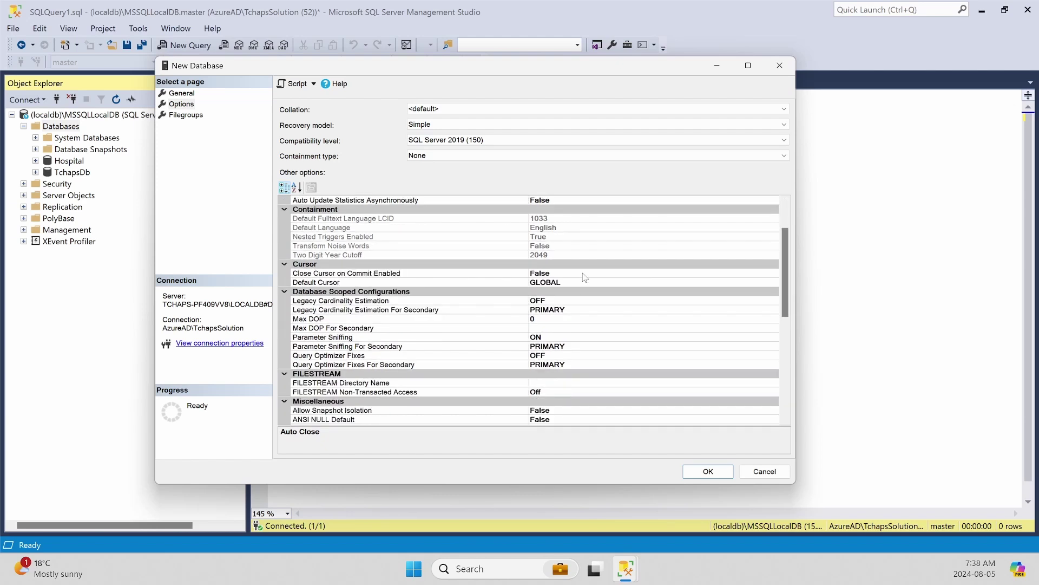
pyautogui.scroll(-4, 585, 277)
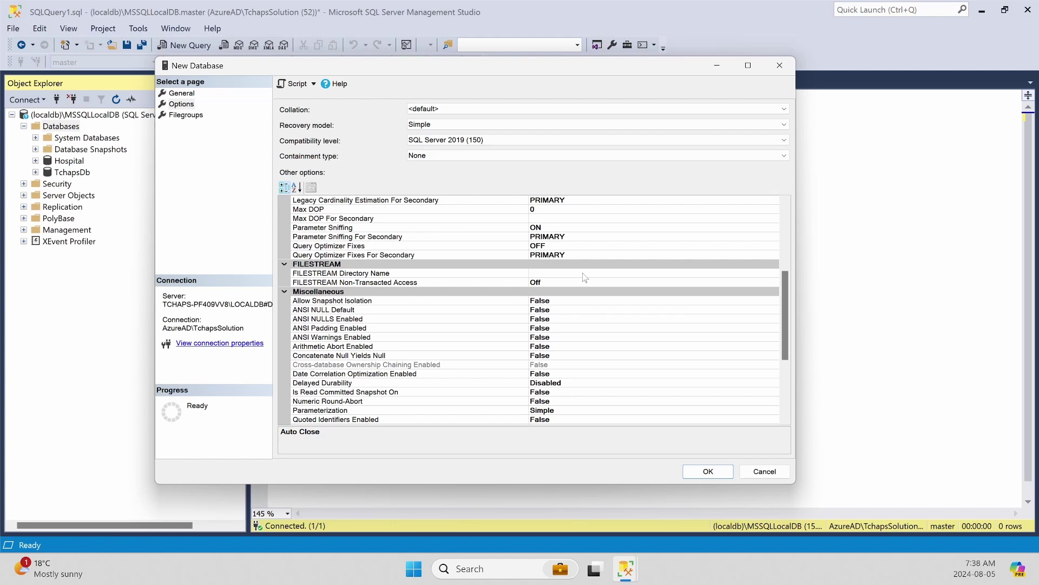
pyautogui.scroll(-1, 585, 277)
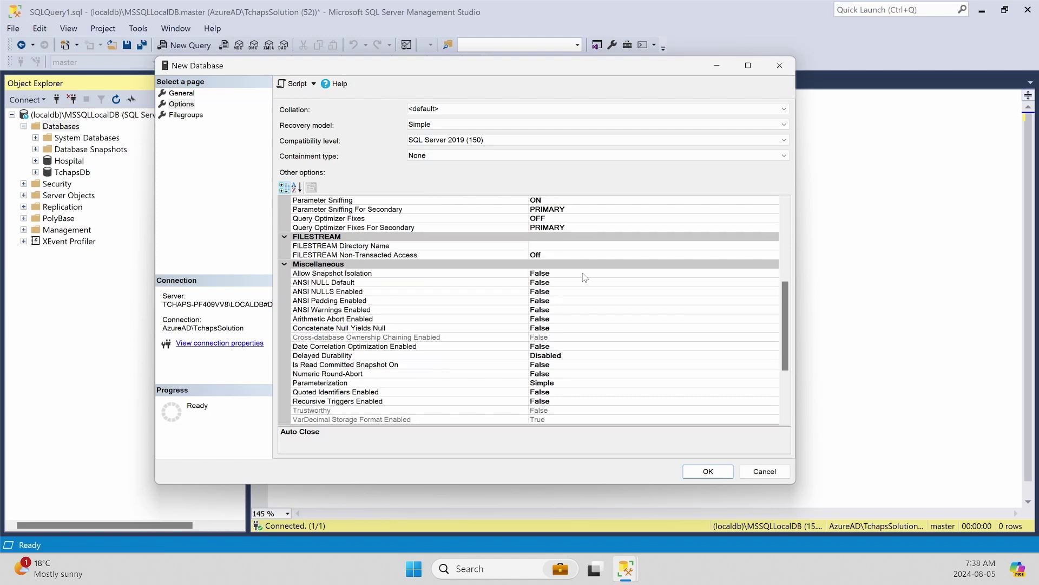
pyautogui.scroll(-2, 584, 278)
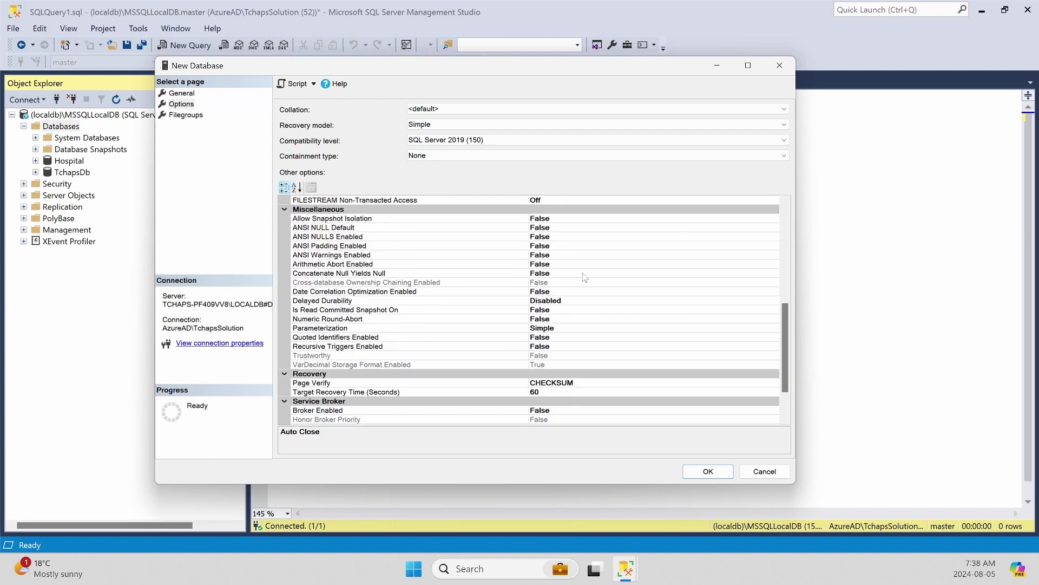
# Inspect the PRIMARY filegroup's read-only, default and autogrow settings, checking the General page's database files in between.
pyautogui.click(179, 115)
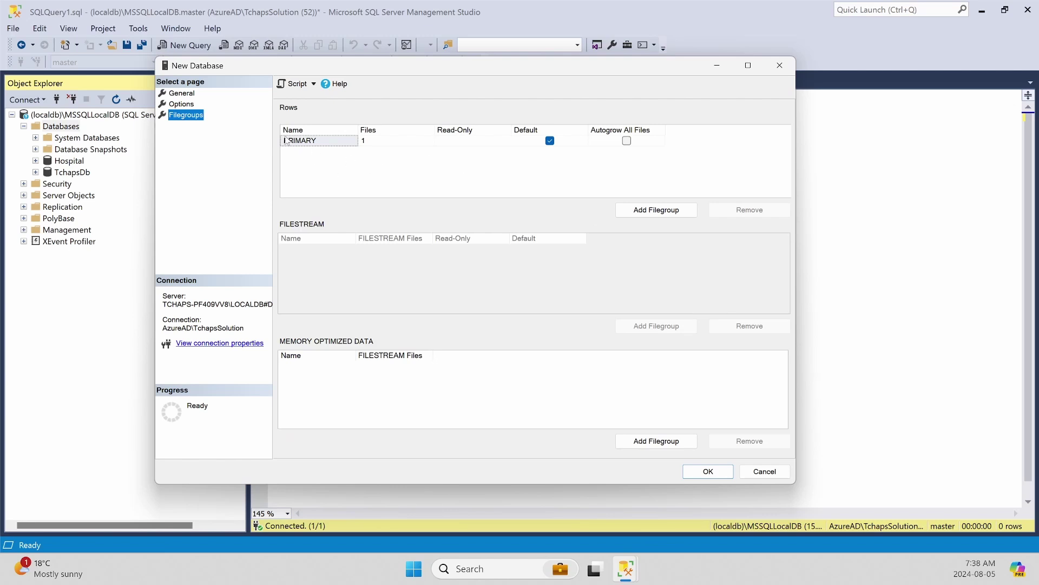
pyautogui.click(179, 94)
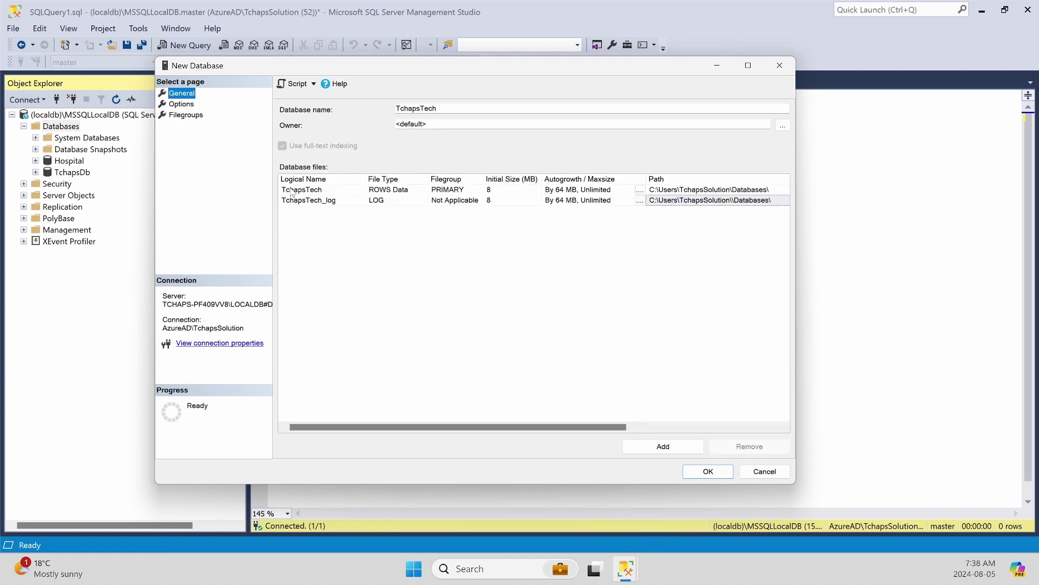
pyautogui.click(198, 115)
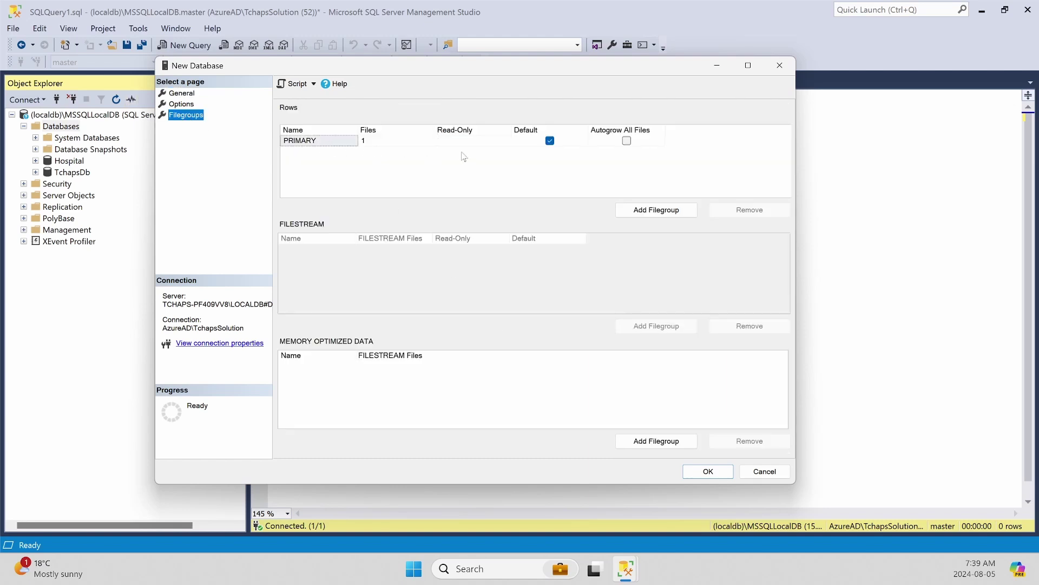
pyautogui.click(478, 145)
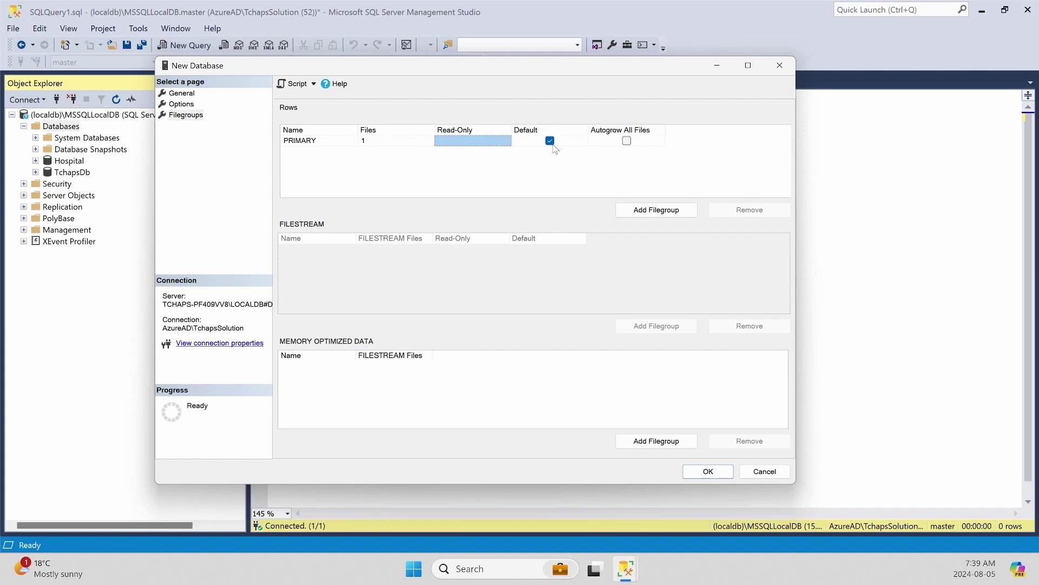
pyautogui.click(628, 146)
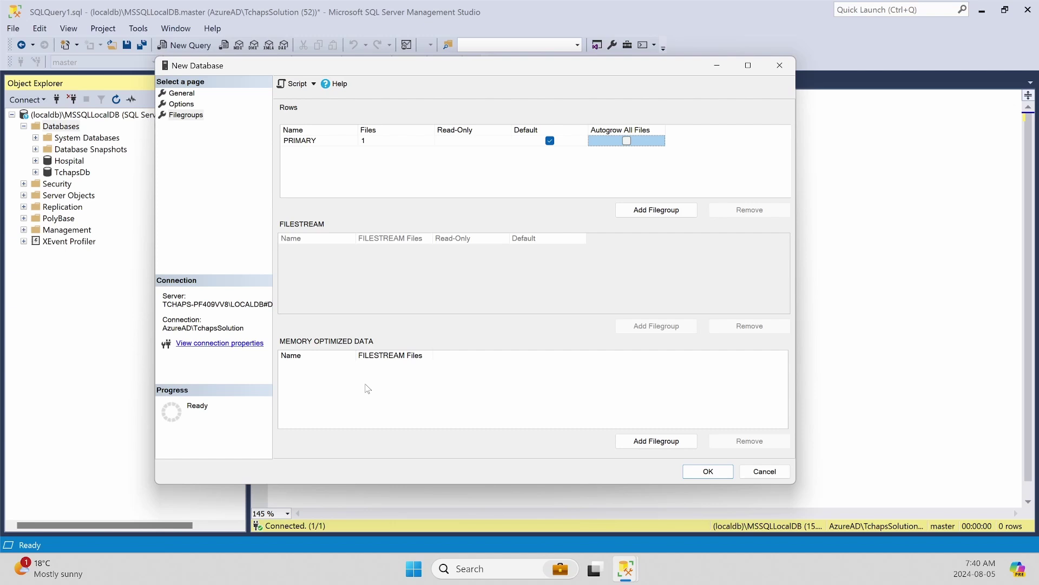
# Review the Options and General pages again and look through the collation choices once more.
pyautogui.click(181, 104)
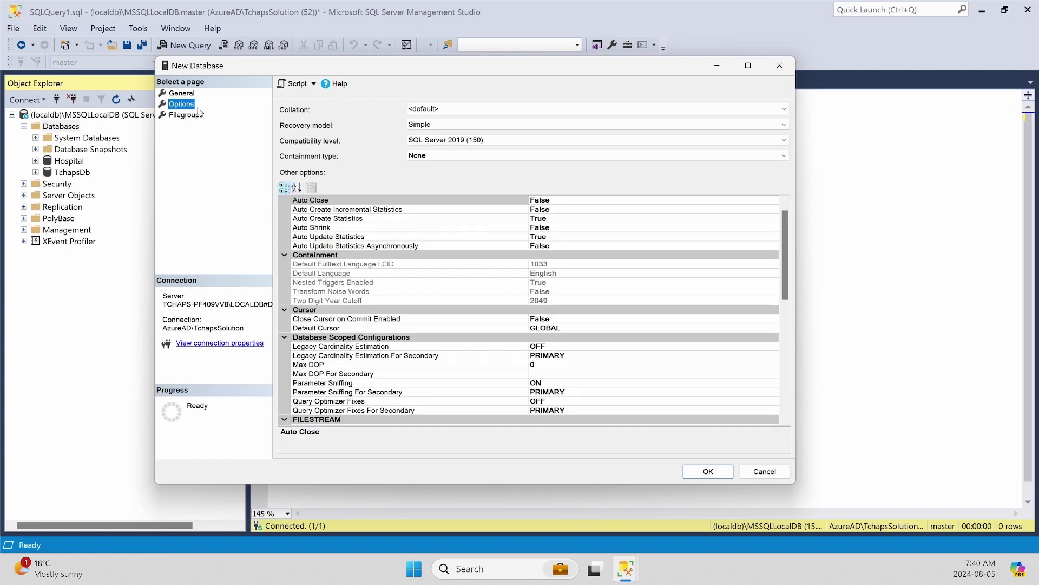
pyautogui.click(182, 95)
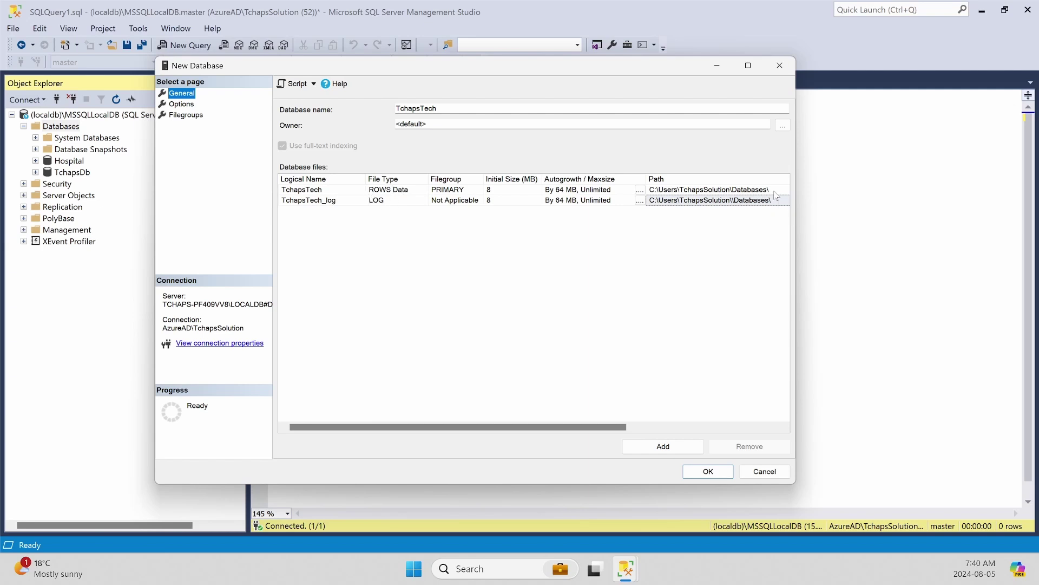
pyautogui.click(190, 104)
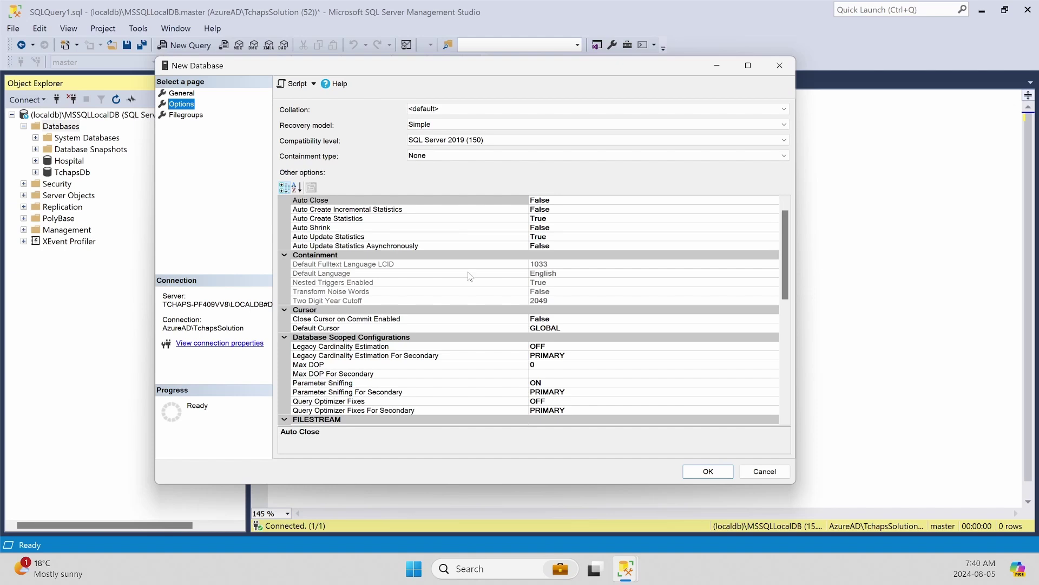
pyautogui.click(785, 109)
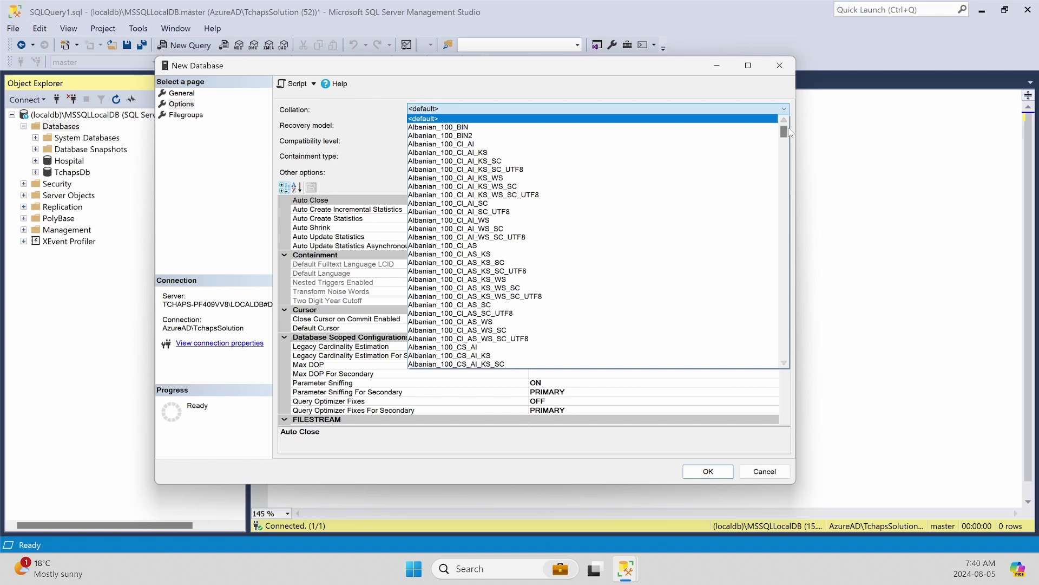
pyautogui.moveTo(784, 133); pyautogui.dragTo(783, 182)
pyautogui.moveTo(781, 190); pyautogui.dragTo(775, 225)
pyautogui.click(587, 83)
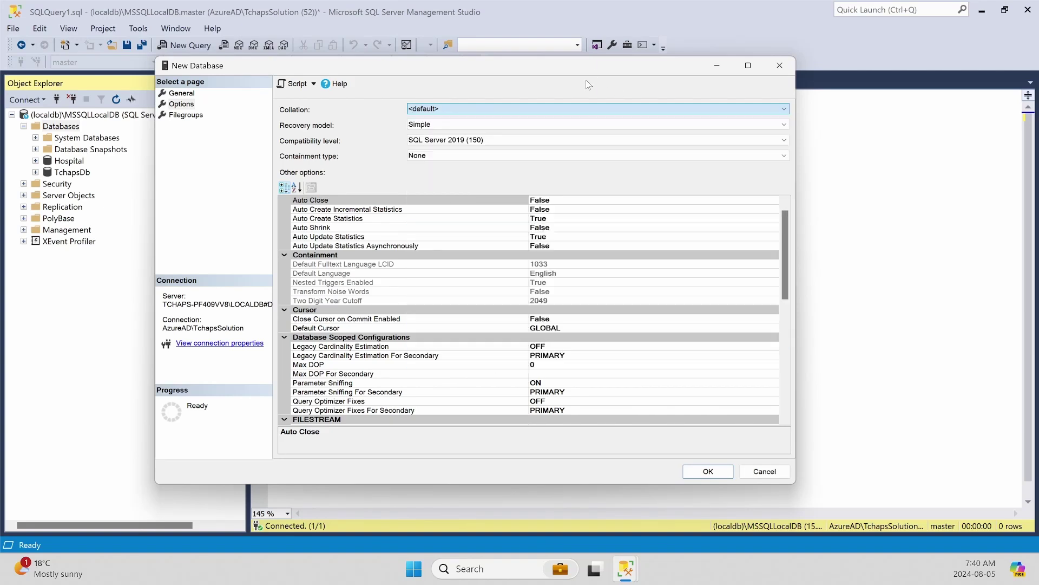
# Return to the Filegroups page and try to create the TchapsTech database with the configured settings.
pyautogui.click(189, 117)
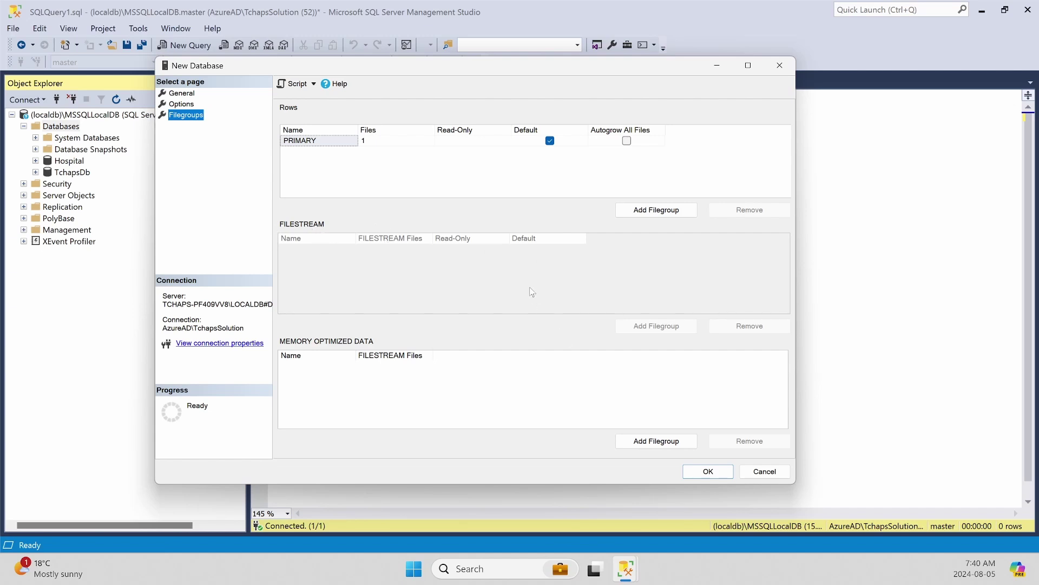
pyautogui.click(708, 471)
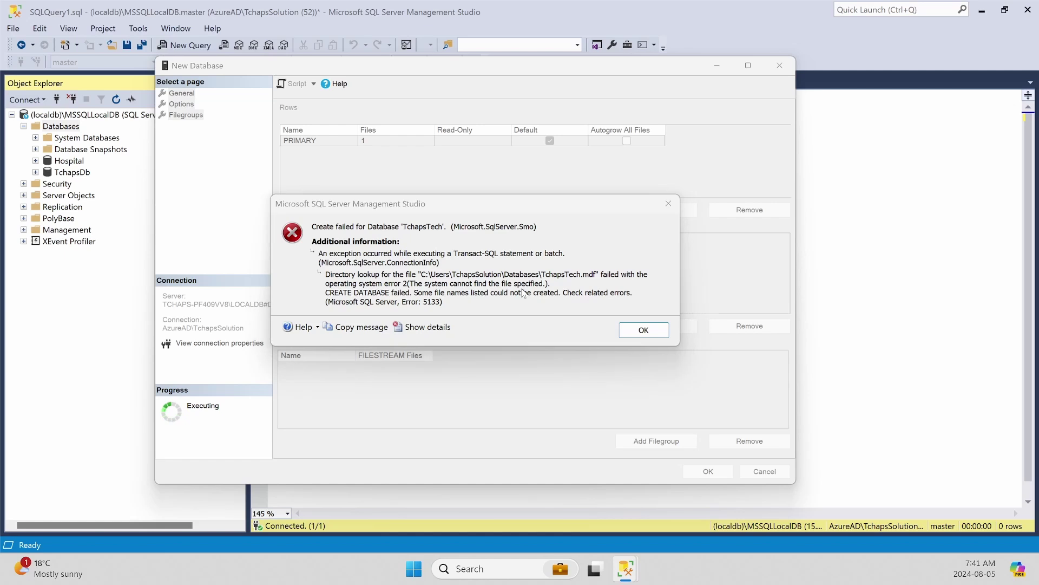
# Switch to a new File Explorer window and open the folder C:\Users\TchapsSolution.
pyautogui.press('super+e')
pyautogui.scroll(-8, 495, 307)
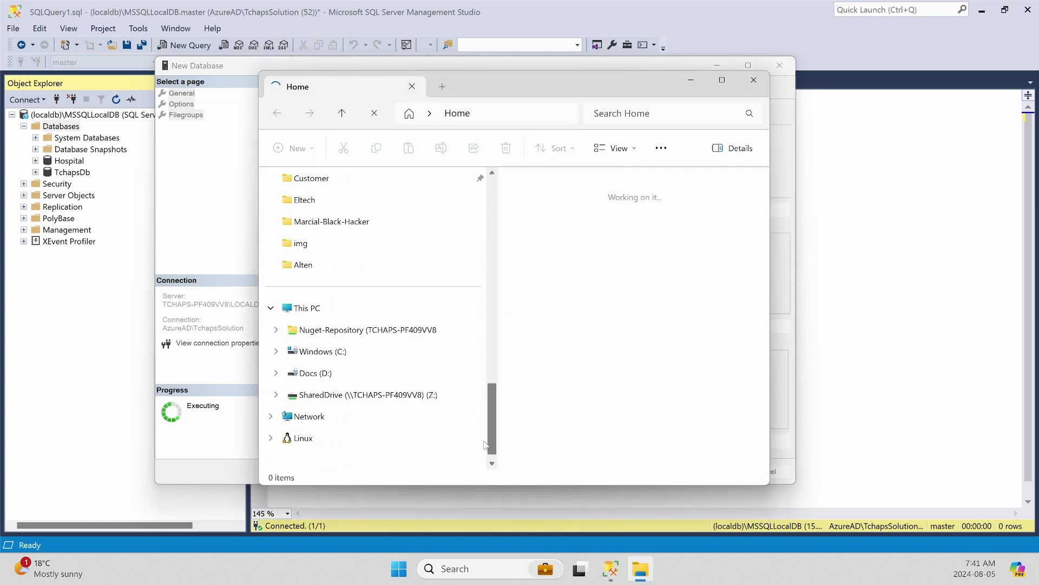
pyautogui.click(347, 330)
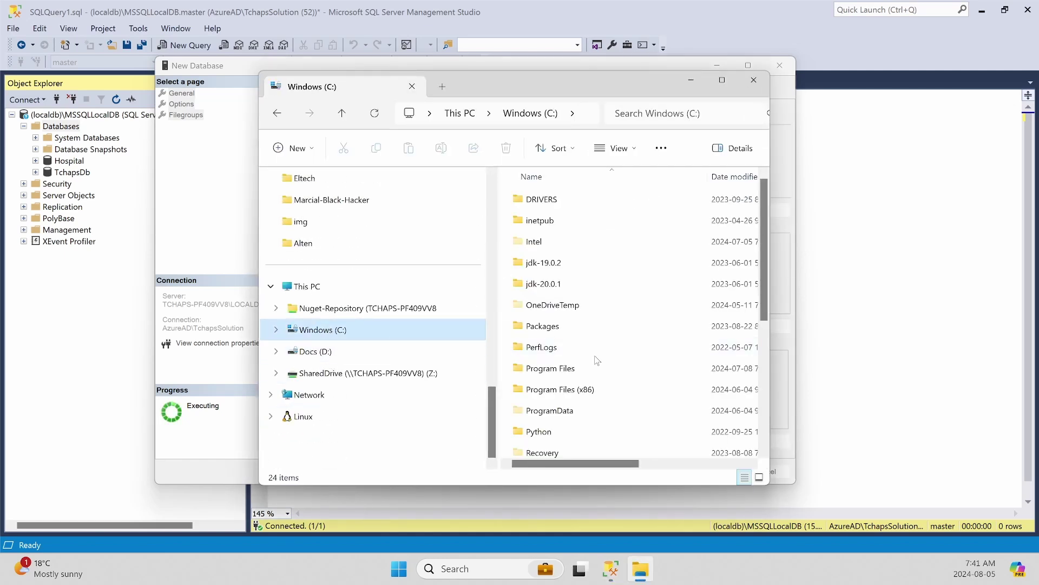
pyautogui.scroll(-4, 595, 360)
pyautogui.scroll(4, 593, 346)
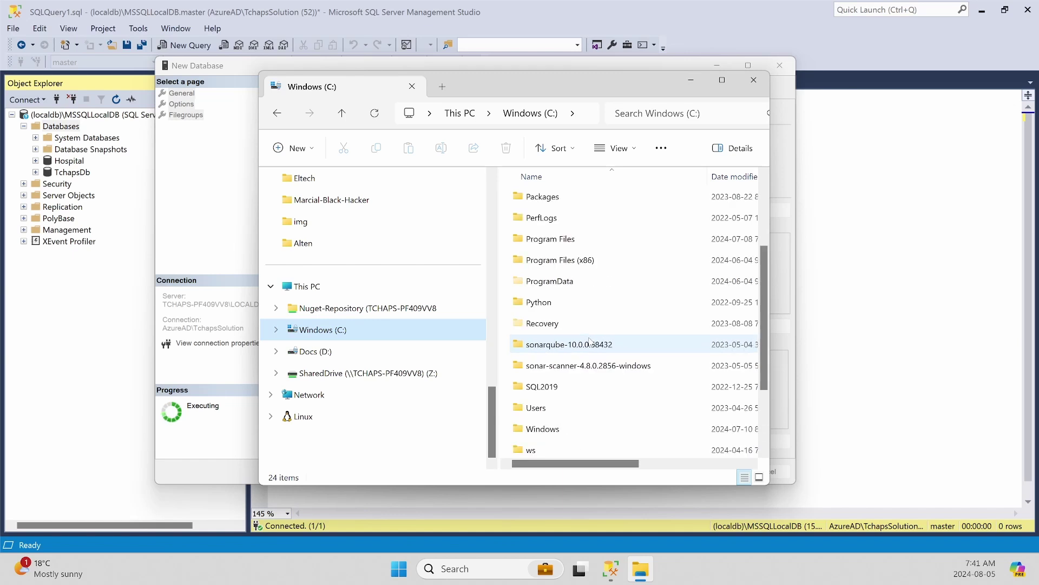
pyautogui.click(617, 101)
pyautogui.moveTo(602, 100); pyautogui.dragTo(690, 100)
pyautogui.scroll(-4, 666, 319)
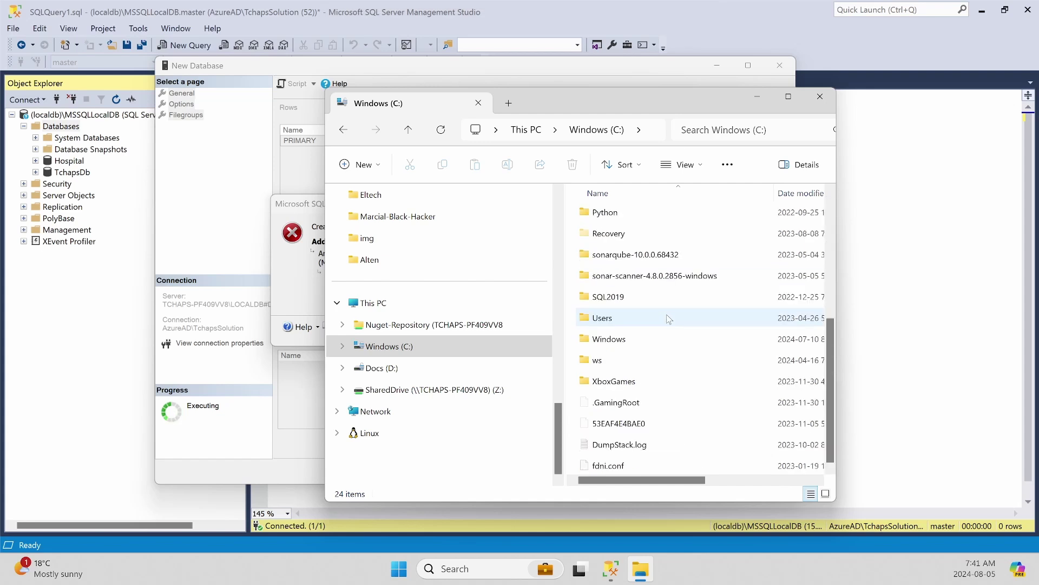
pyautogui.doubleClick(639, 318)
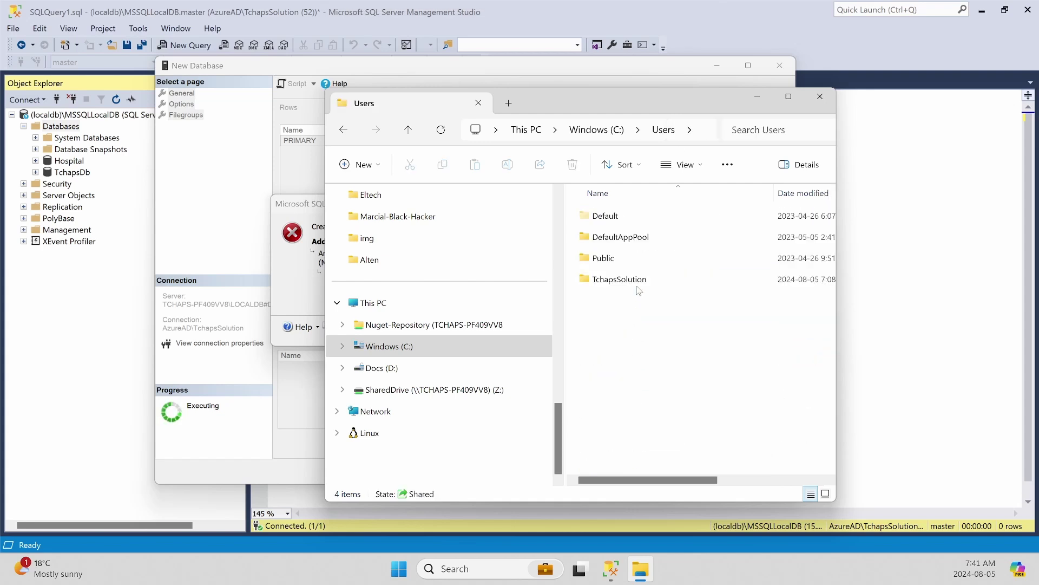
pyautogui.doubleClick(637, 283)
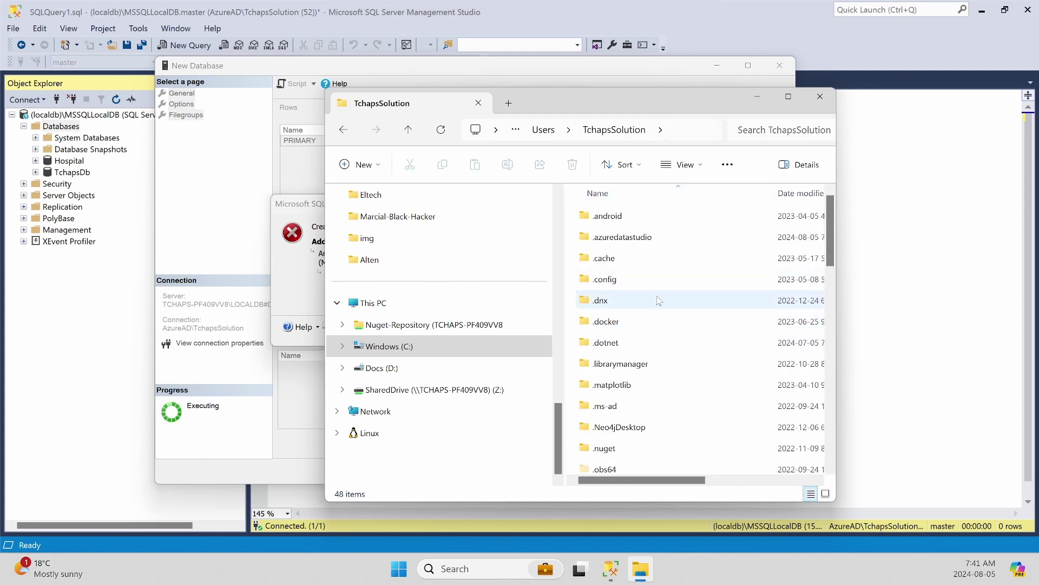
# Create a new folder named Databases inside C:\Users\TchapsSolution.
pyautogui.scroll(-3, 684, 328)
pyautogui.scroll(-2, 684, 330)
pyautogui.scroll(6, 684, 330)
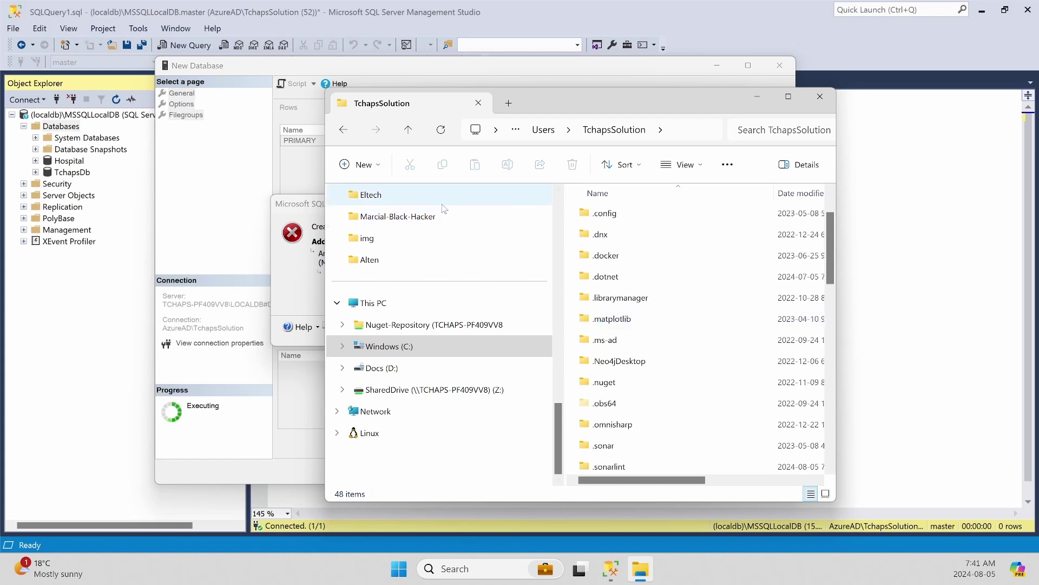
pyautogui.click(362, 164)
pyautogui.click(375, 197)
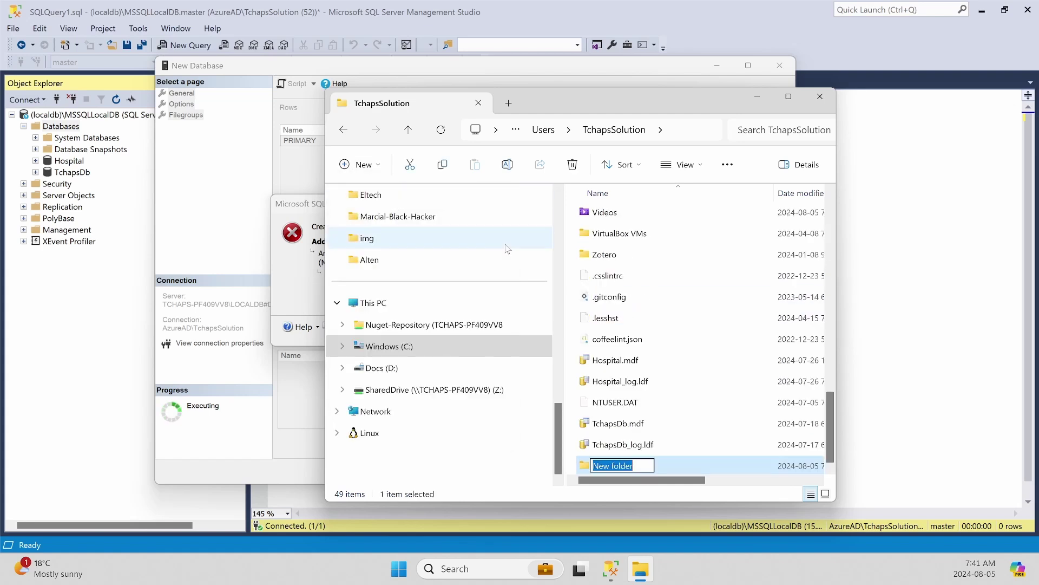
pyautogui.write('Data')
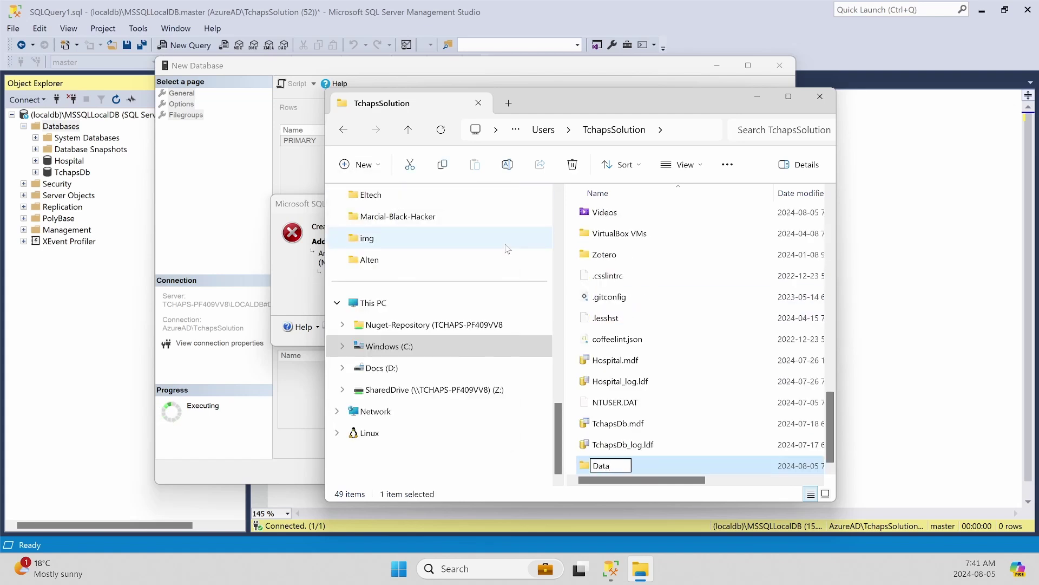
pyautogui.write('bases')
pyautogui.press('Return')
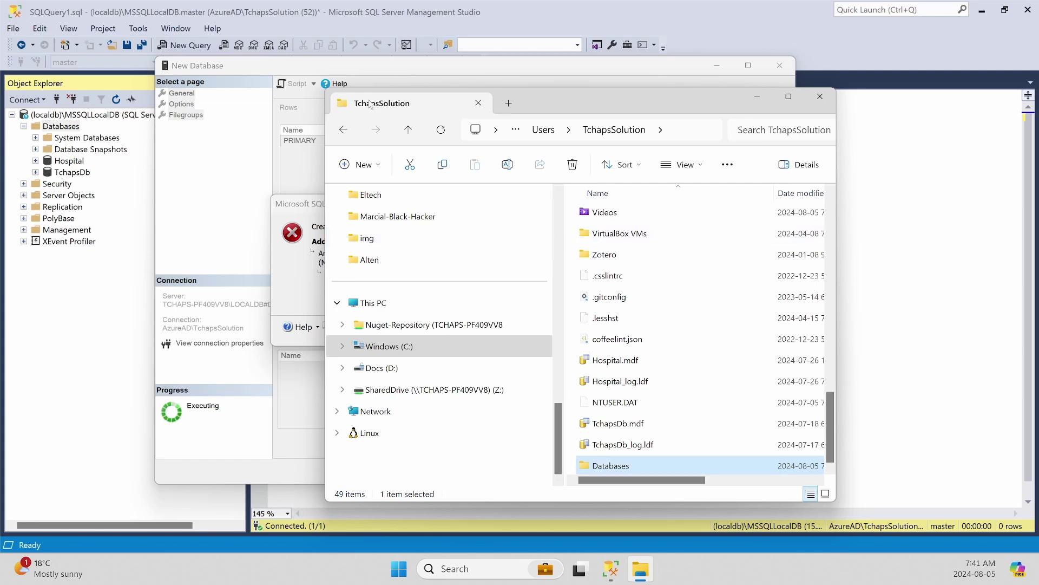
# Switch back to SQL Server Management Studio, dismiss the error message and create the TchapsTech database again with the configured settings.
pyautogui.click(304, 222)
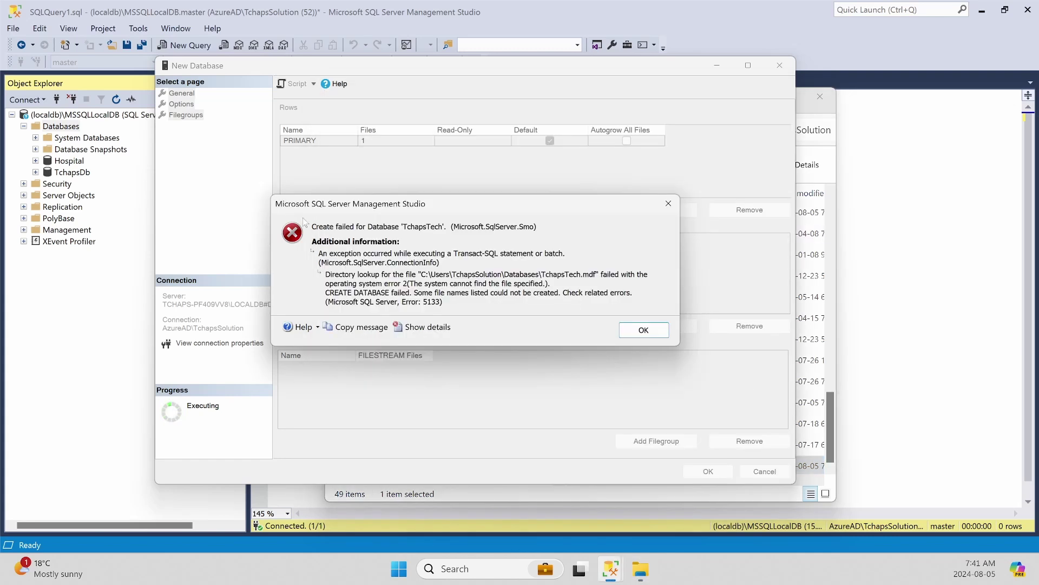
pyautogui.click(631, 329)
pyautogui.click(710, 469)
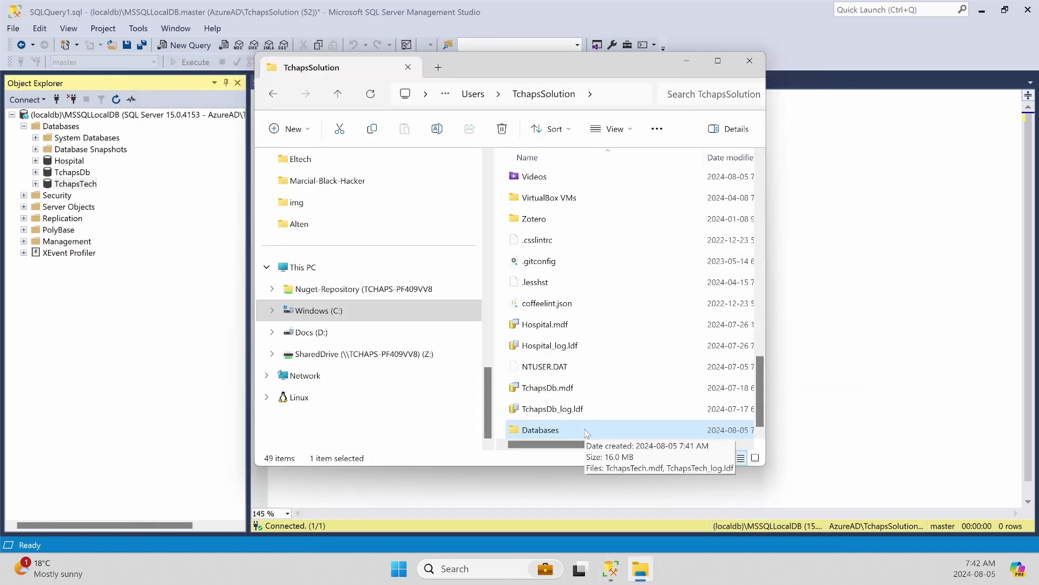
# Open the new Databases folder in File Explorer and examine the type and size of TchapsTech.mdf and TchapsTech_log.ldf.
pyautogui.doubleClick(541, 430)
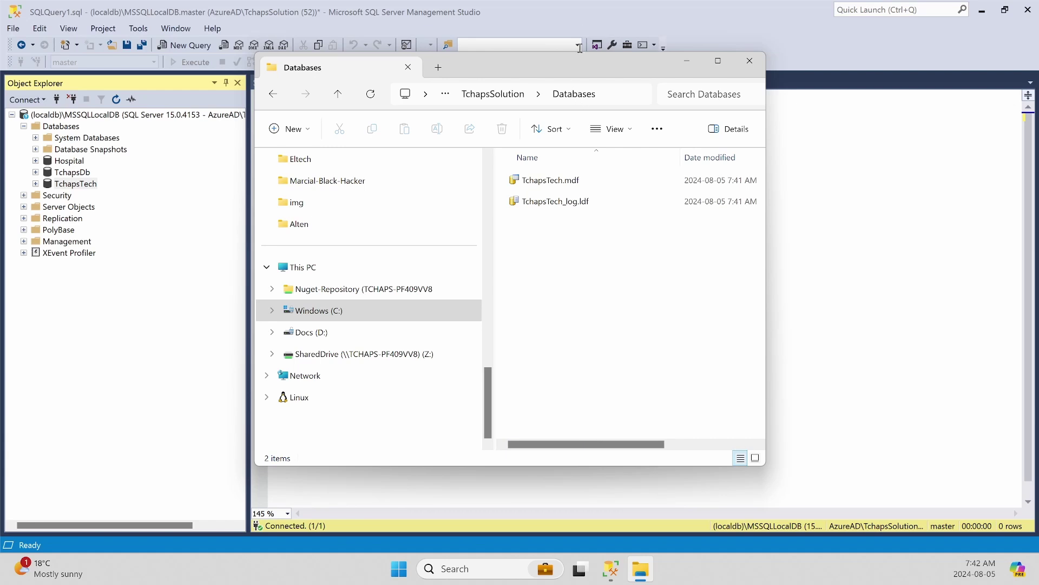
pyautogui.moveTo(561, 66); pyautogui.dragTo(742, 70)
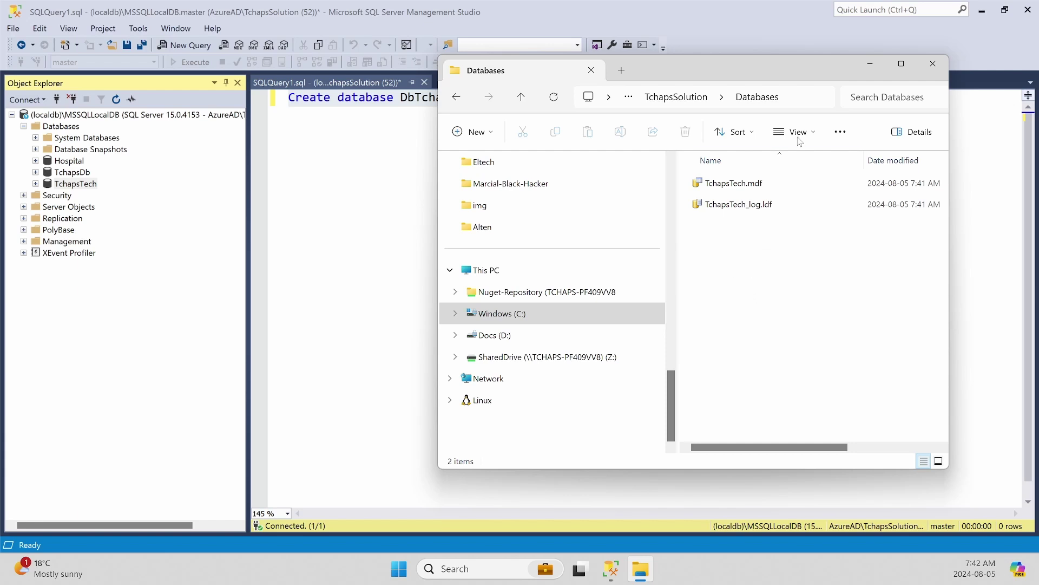
pyautogui.moveTo(678, 221); pyautogui.dragTo(601, 238)
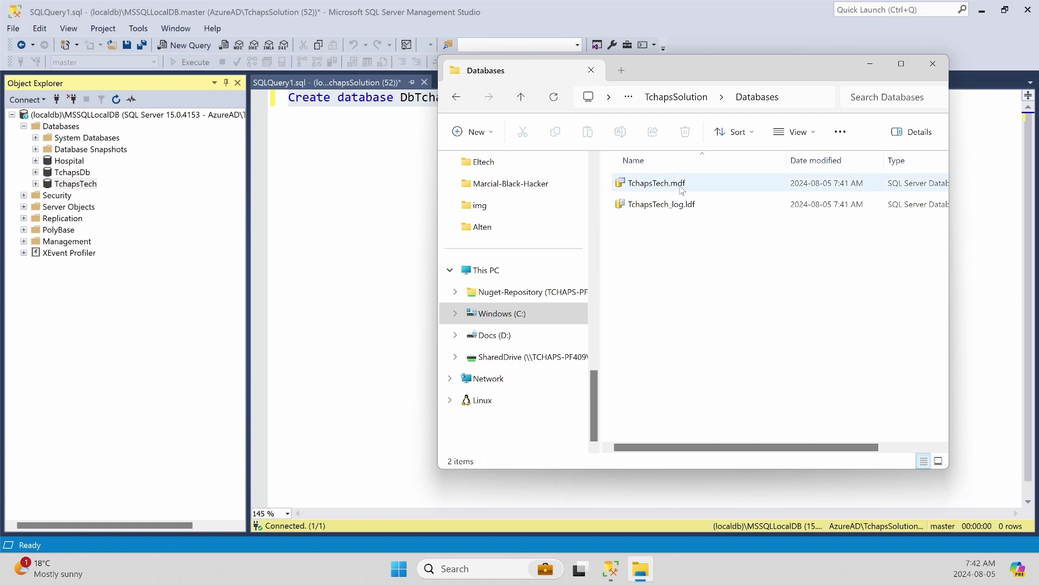
pyautogui.click(903, 66)
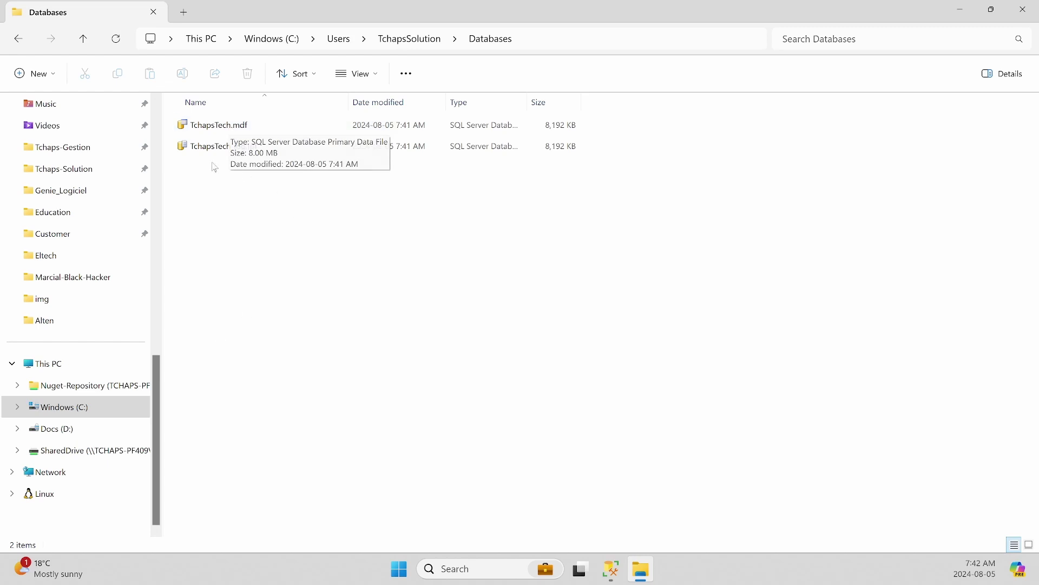
pyautogui.click(242, 151)
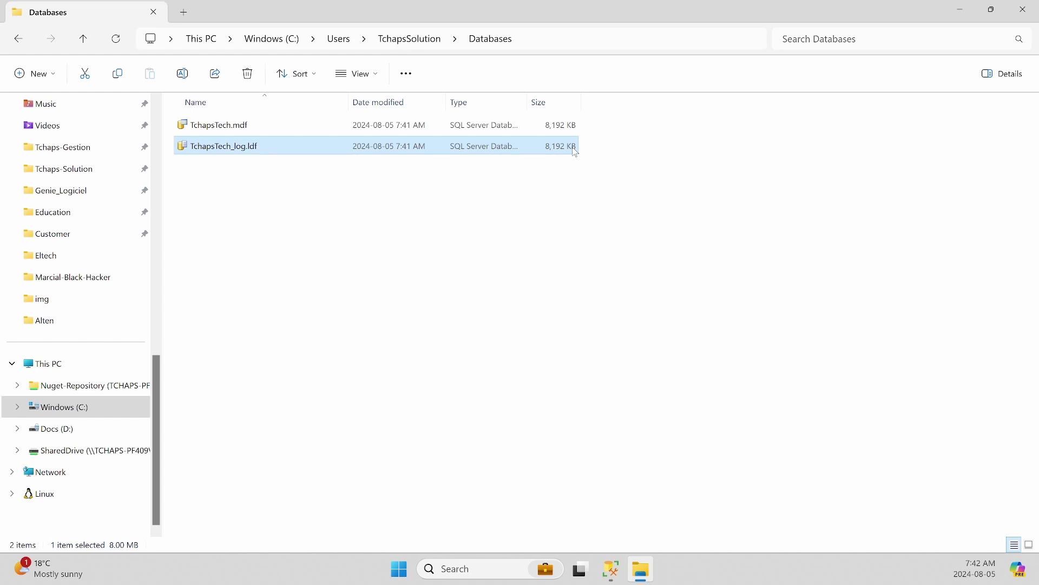
pyautogui.moveTo(529, 101); pyautogui.dragTo(645, 102)
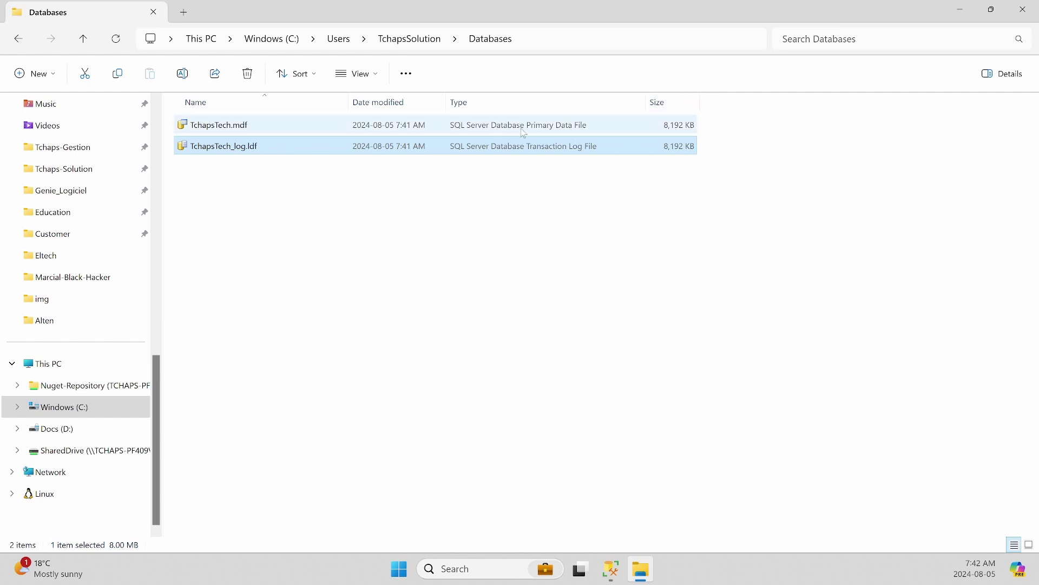
pyautogui.click(554, 131)
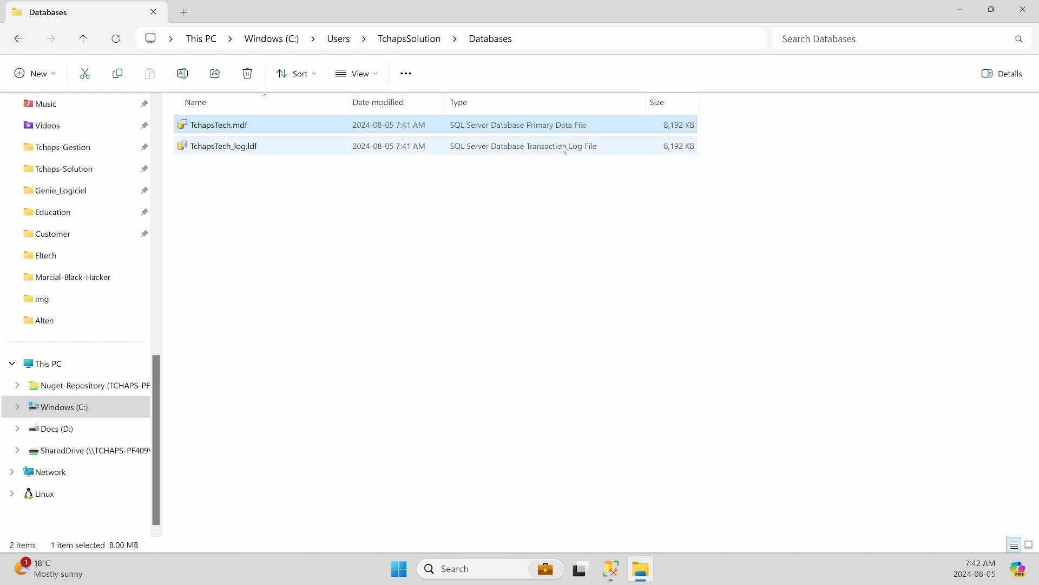
pyautogui.click(565, 148)
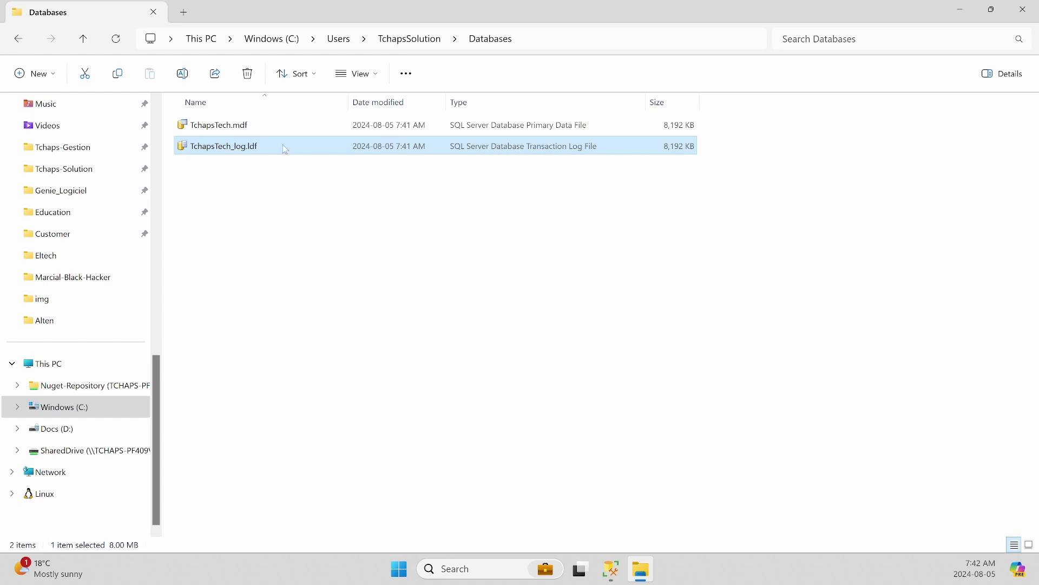
# Return to SQL Server Management Studio and refresh the Databases node of the local server.
pyautogui.click(962, 11)
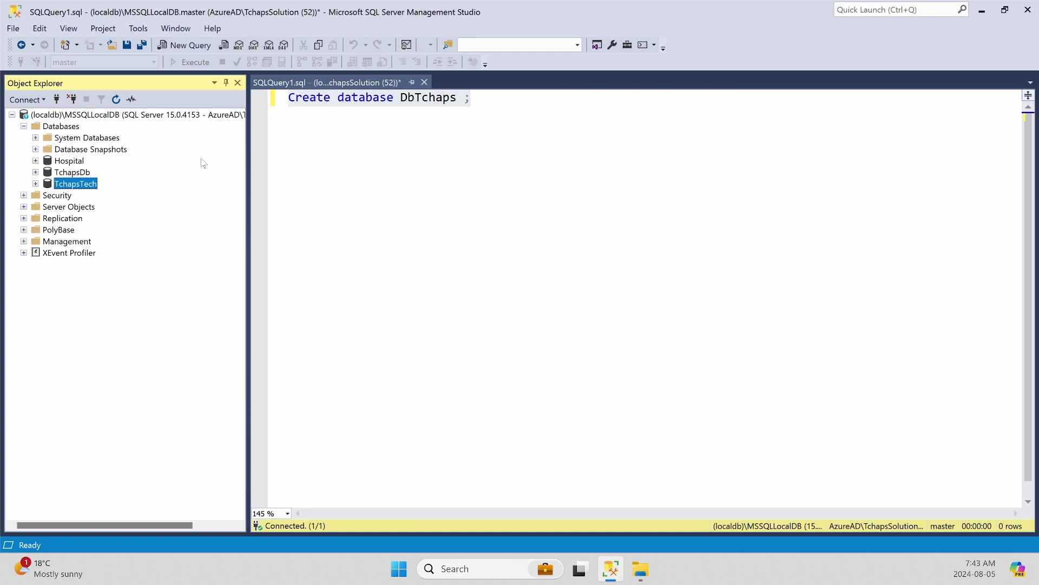
pyautogui.click(60, 128)
pyautogui.rightClick(61, 127)
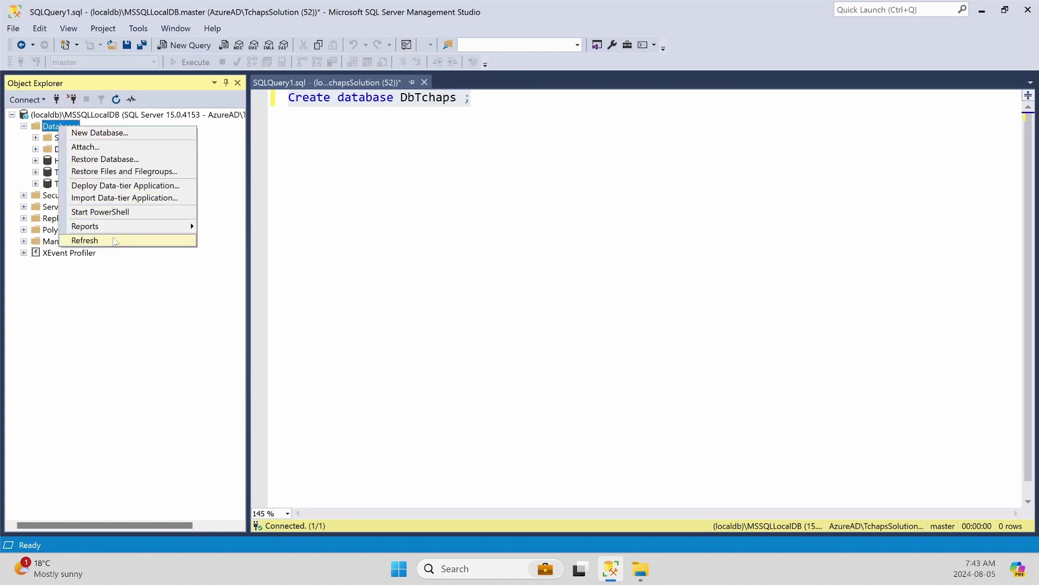
pyautogui.click(85, 240)
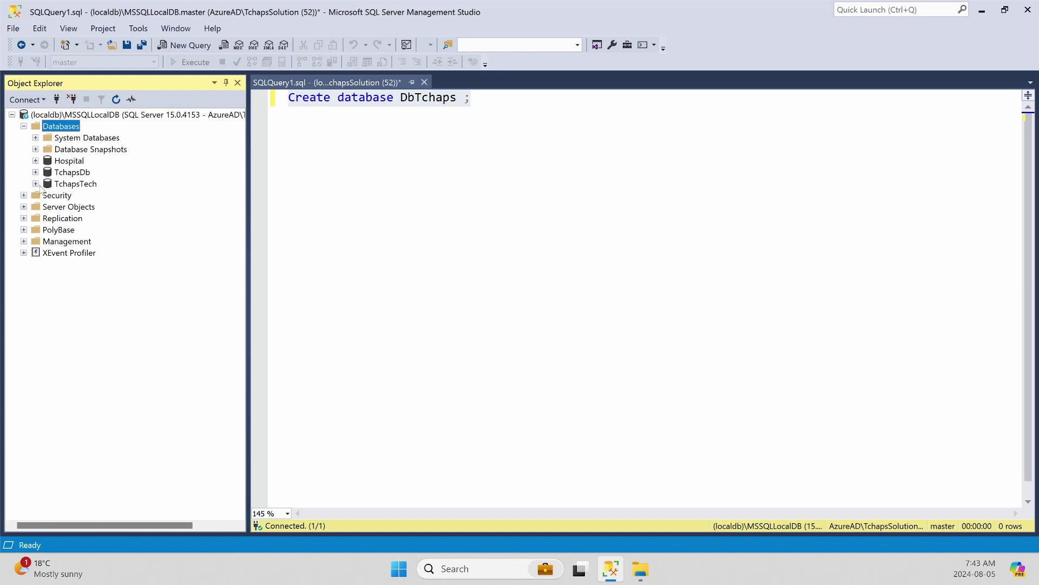
# Expand the TchapsTech database and look through its Tables, Views, Storage and Security folders, collapsing Storage and Security again.
pyautogui.click(36, 185)
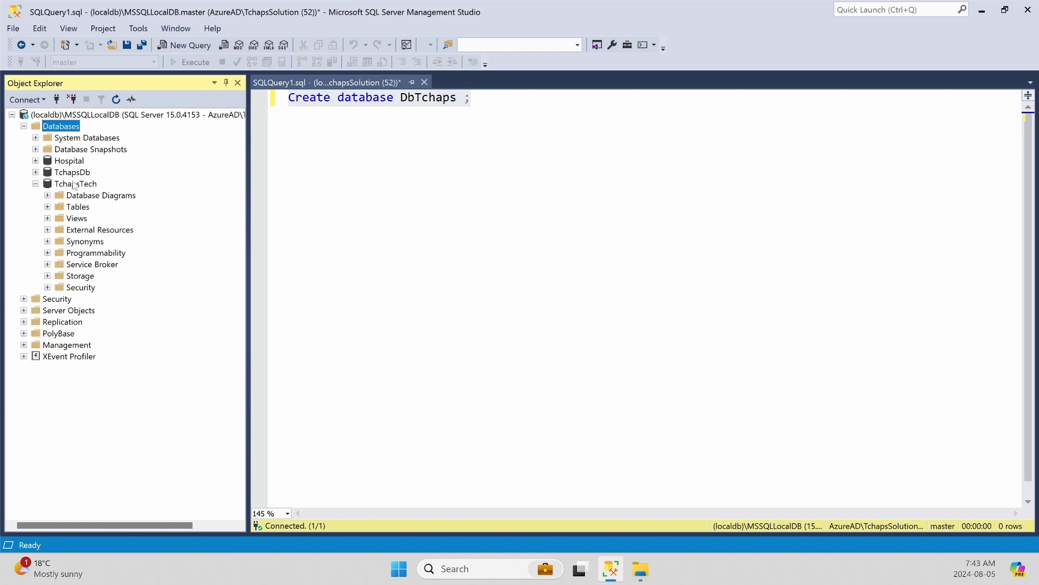
pyautogui.click(48, 207)
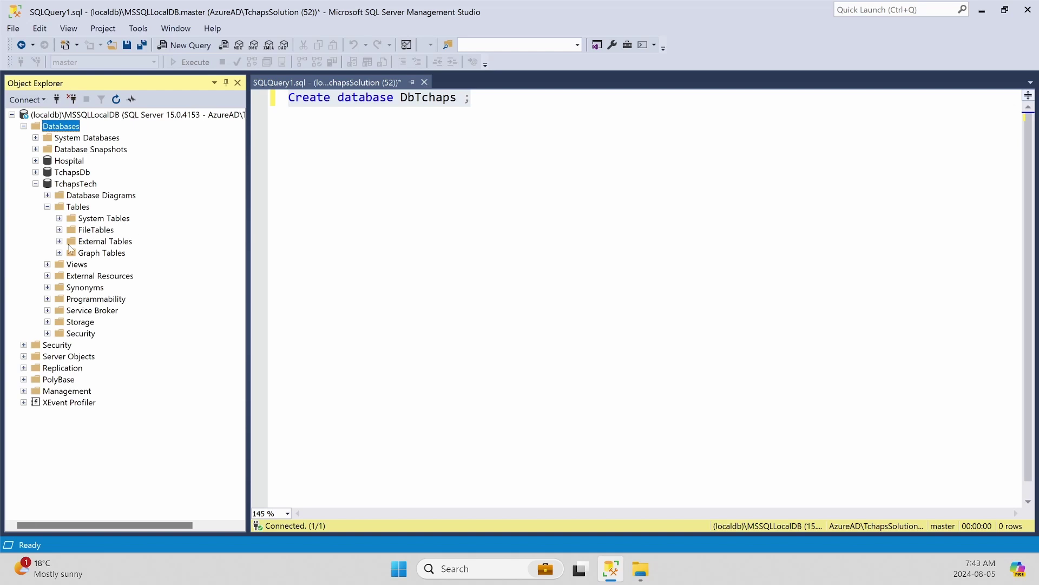
pyautogui.click(48, 264)
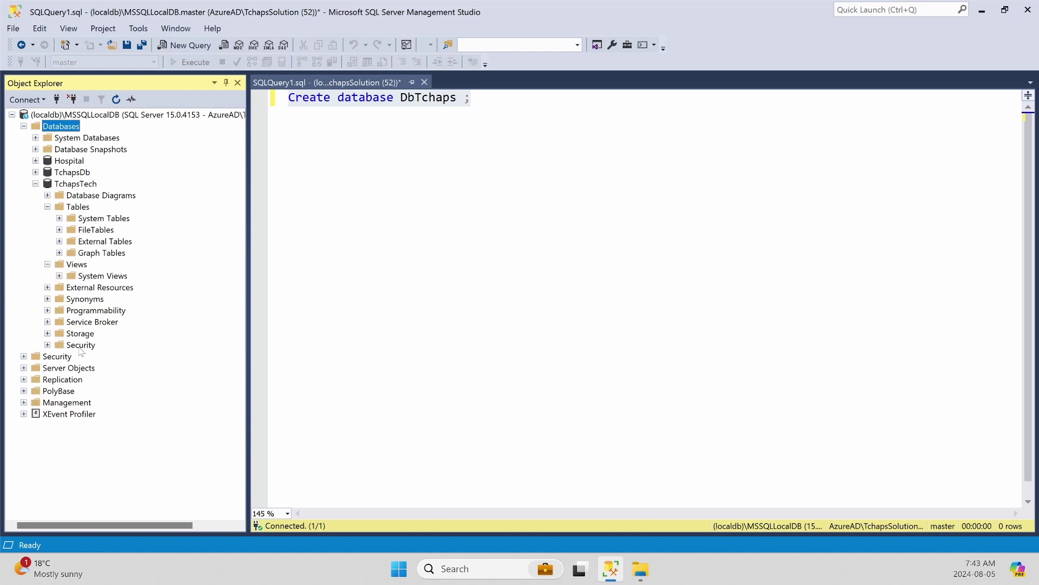
pyautogui.click(48, 345)
pyautogui.click(48, 333)
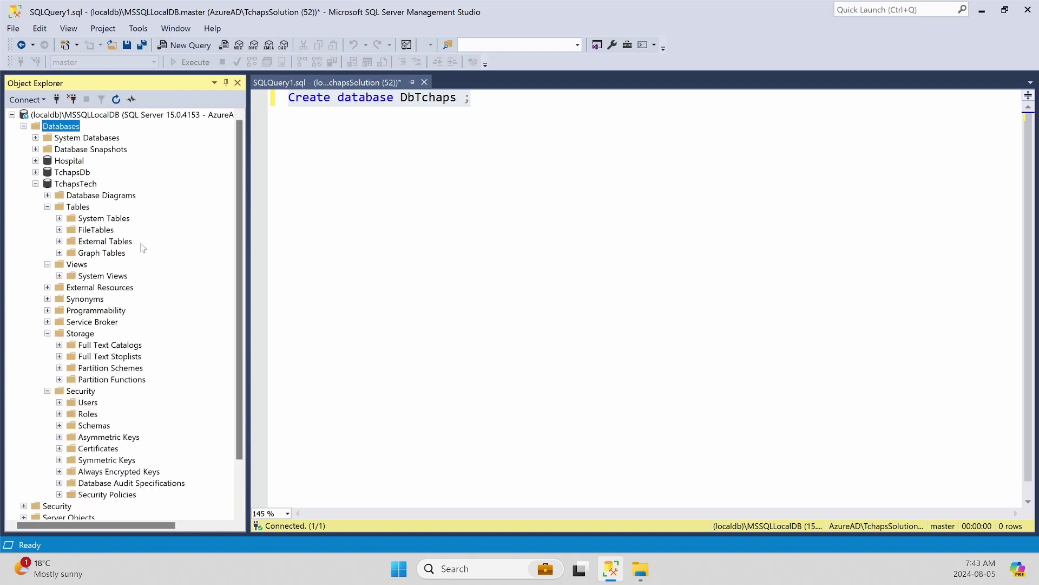
pyautogui.click(48, 333)
pyautogui.click(48, 345)
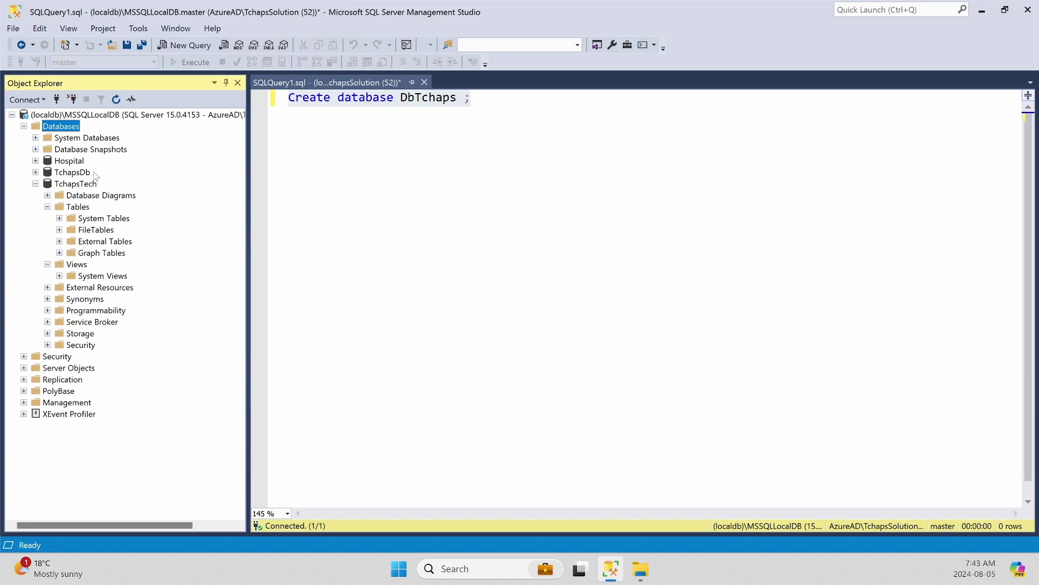
# Open the properties of the TchapsTech database and examine its name, owner and collation on the General page.
pyautogui.click(81, 185)
pyautogui.rightClick(84, 188)
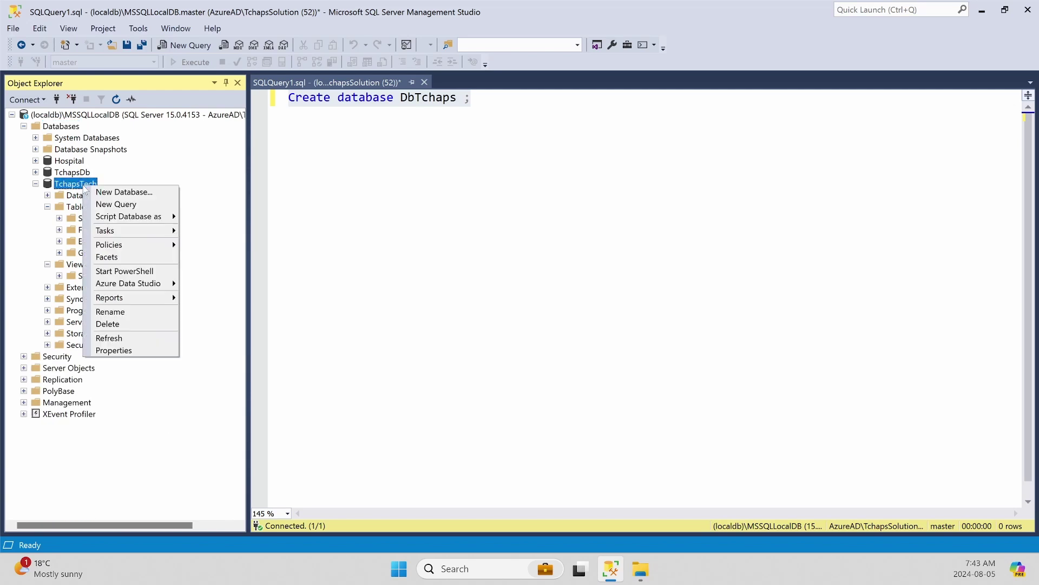
pyautogui.click(150, 348)
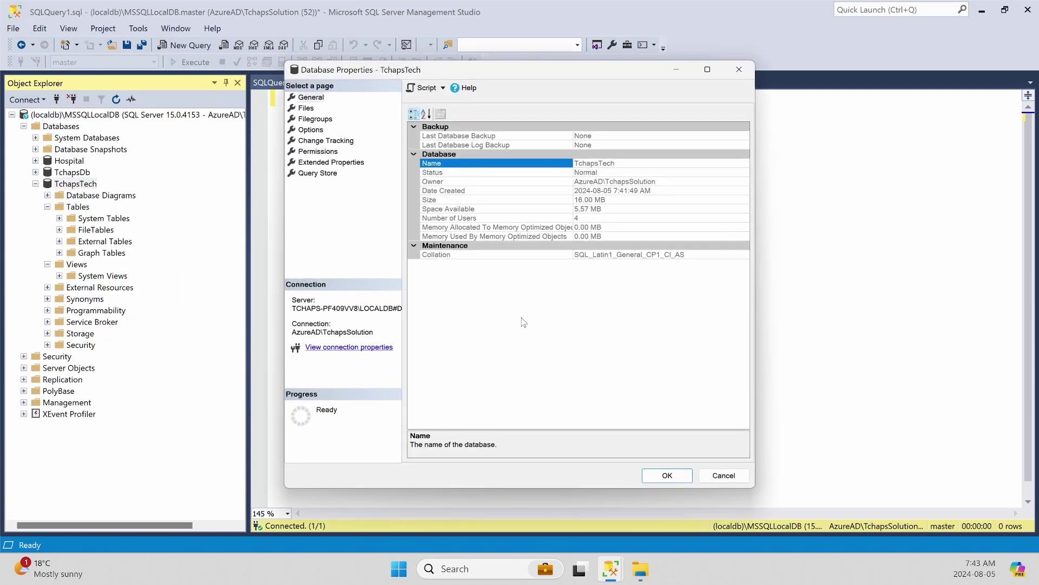
pyautogui.click(602, 165)
pyautogui.click(588, 180)
pyautogui.click(650, 182)
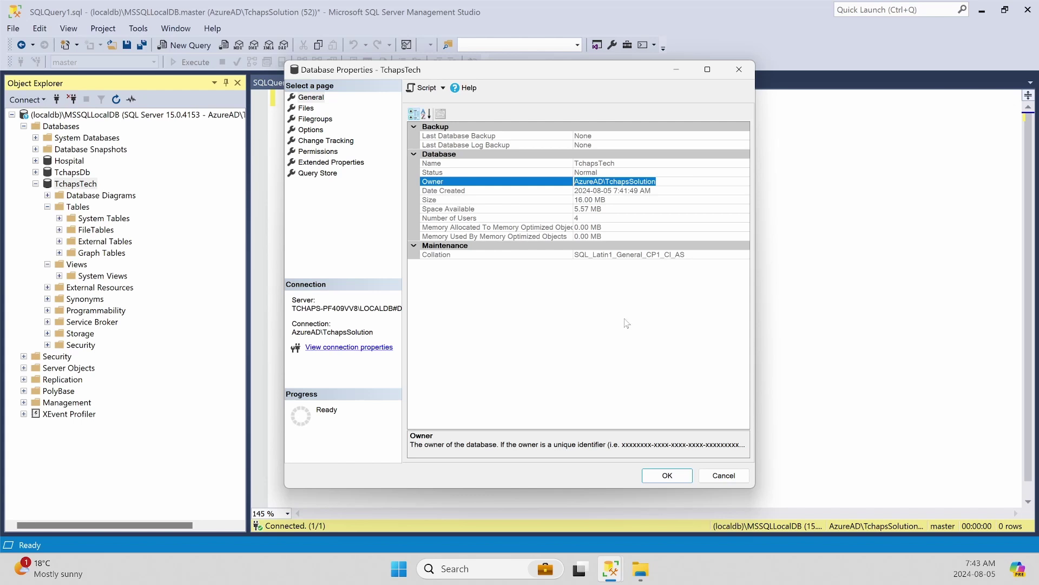
pyautogui.click(664, 255)
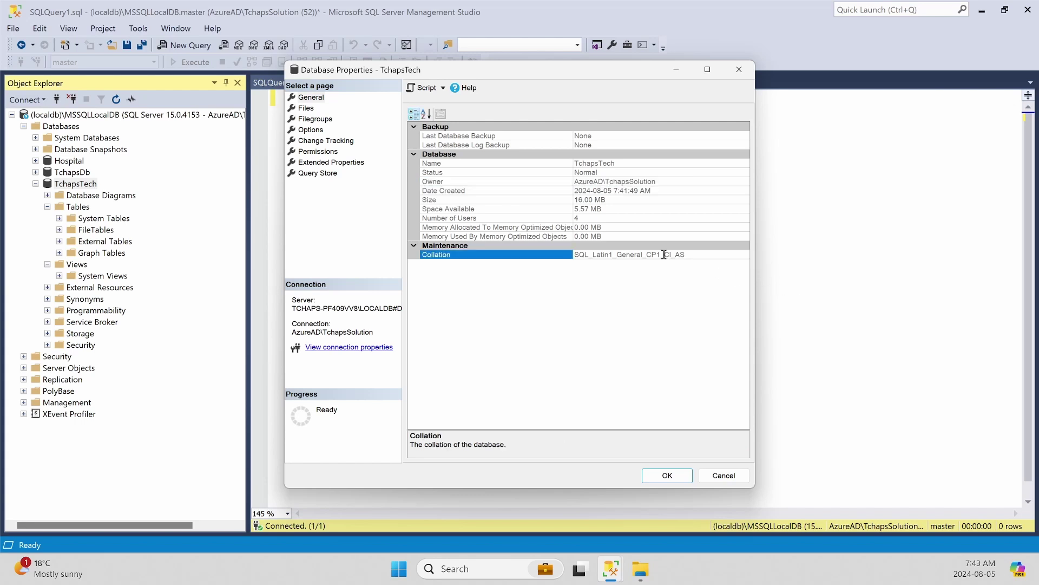
pyautogui.moveTo(723, 258); pyautogui.dragTo(571, 256)
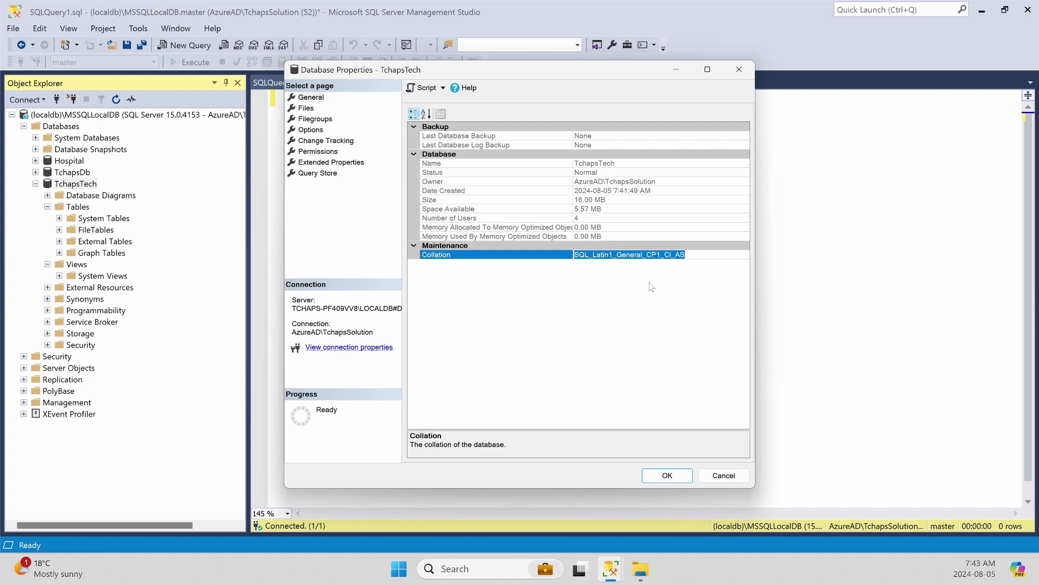
pyautogui.moveTo(718, 255); pyautogui.dragTo(576, 255)
# Review the Files page in a widened properties dialog, followed by each page from Filegroups through Query Store.
pyautogui.click(310, 109)
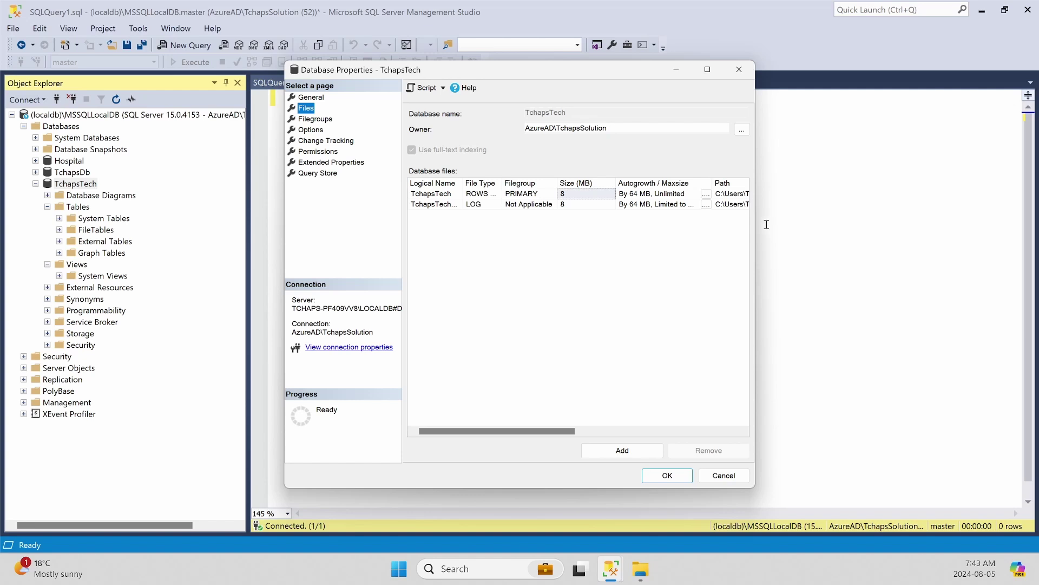
pyautogui.moveTo(758, 233); pyautogui.dragTo(941, 243)
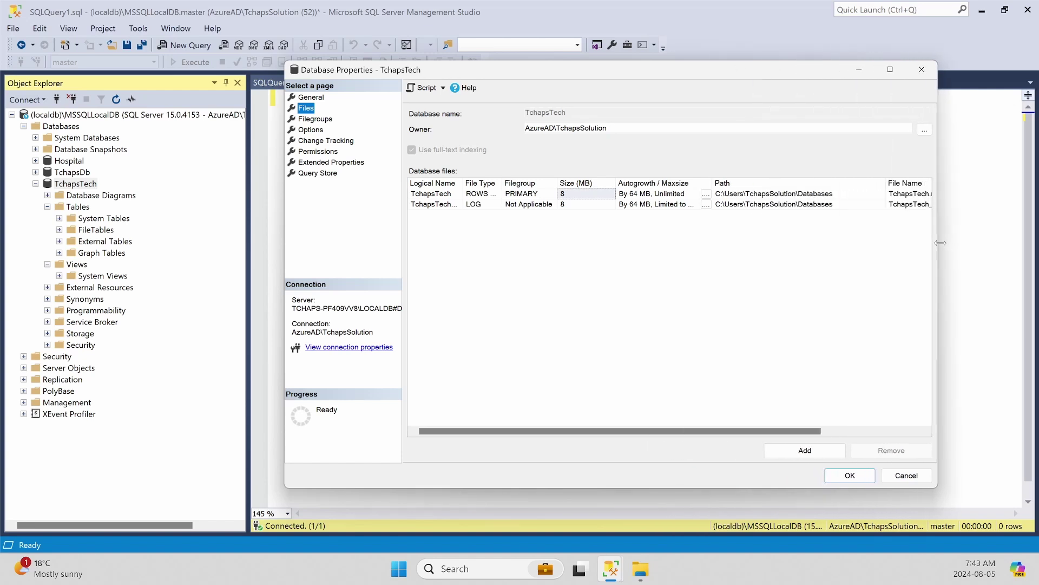
pyautogui.click(322, 119)
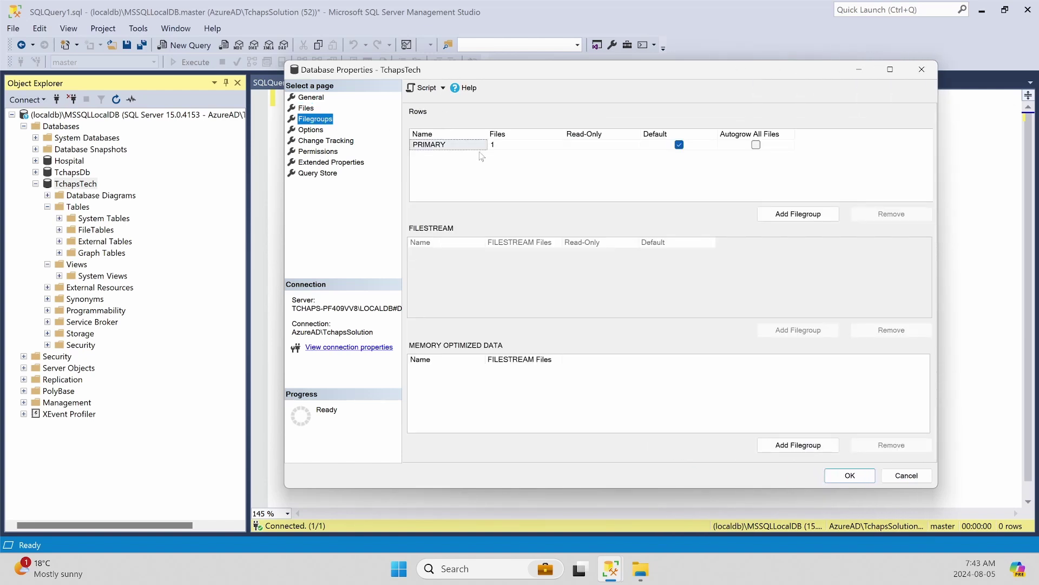
pyautogui.click(318, 130)
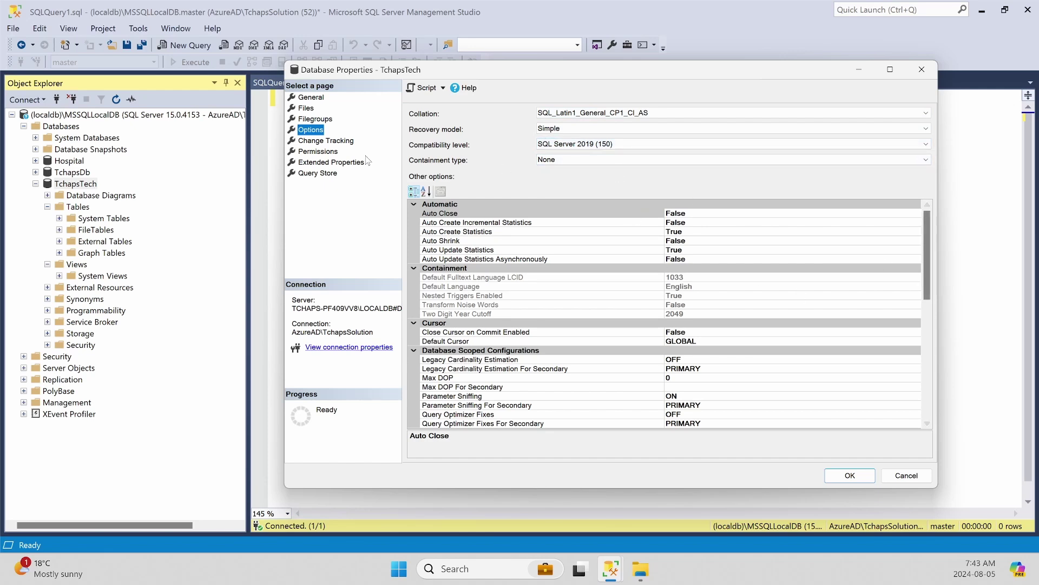
pyautogui.click(324, 141)
pyautogui.click(327, 151)
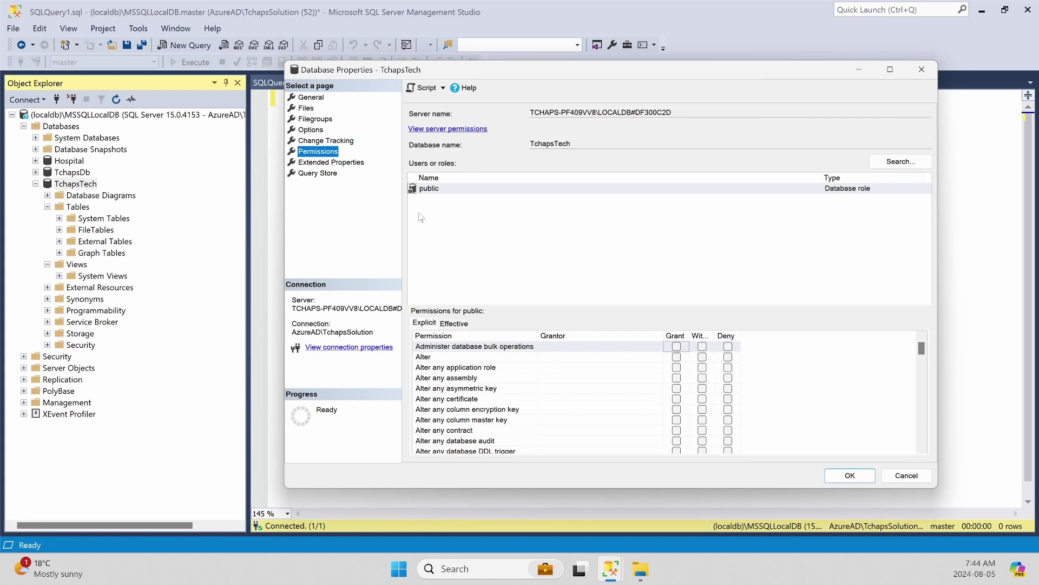
pyautogui.click(325, 163)
pyautogui.click(317, 174)
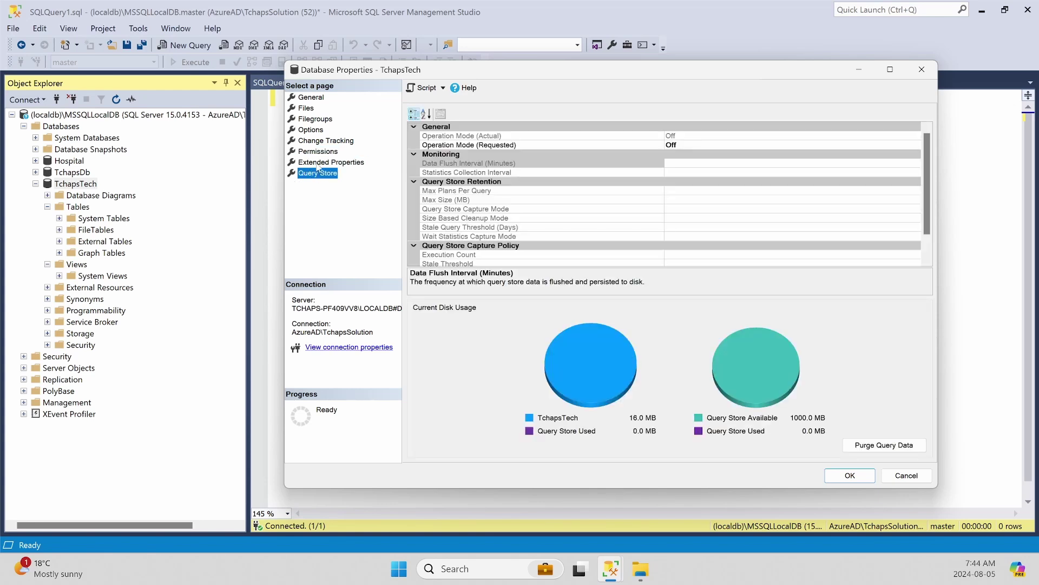
# Go back through the property pages from Extended Properties to General and close the database properties.
pyautogui.click(317, 162)
pyautogui.click(318, 151)
pyautogui.click(318, 141)
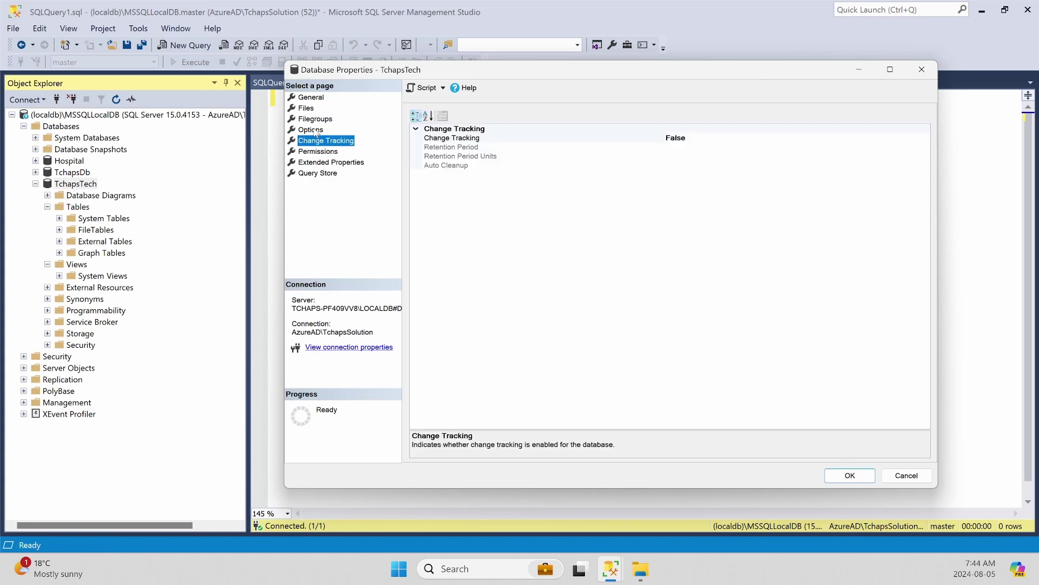
pyautogui.click(318, 128)
pyautogui.click(316, 120)
pyautogui.click(315, 108)
pyautogui.click(316, 99)
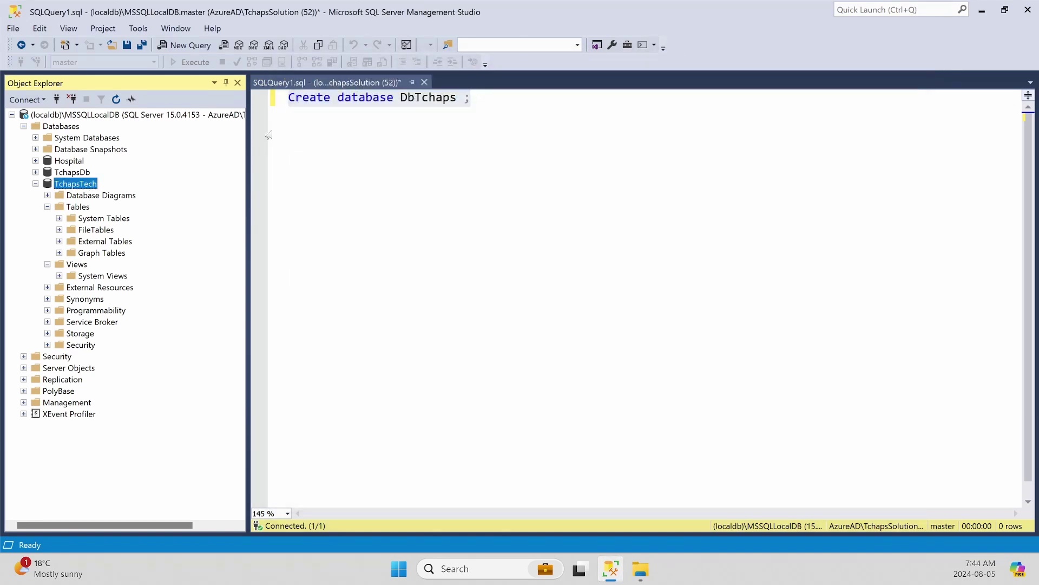
# Delete the "Create database DbTchaps ;" statement from the SQLQuery1.sql query.
pyautogui.click(427, 187)
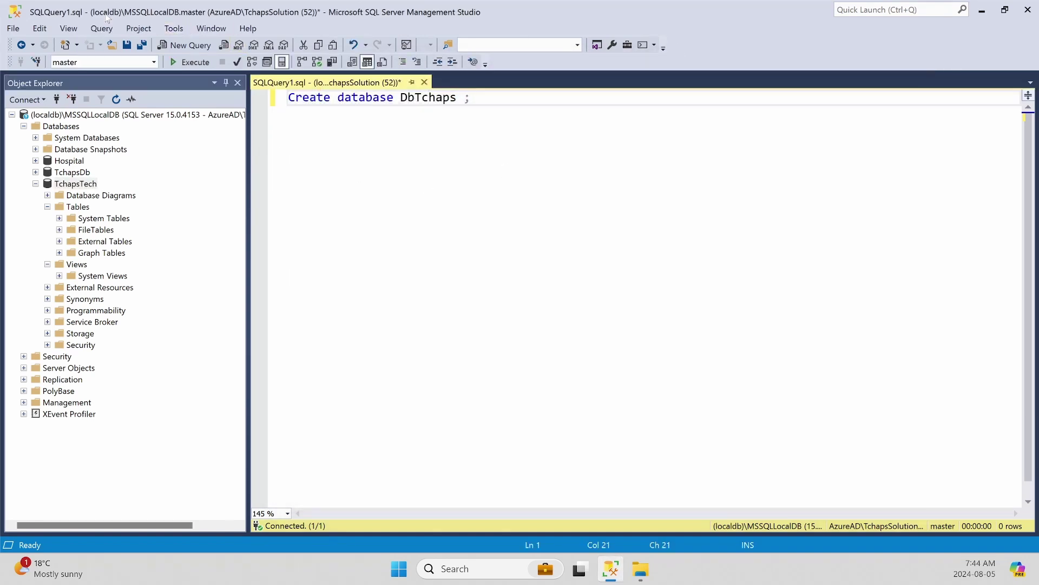
pyautogui.rightClick(75, 184)
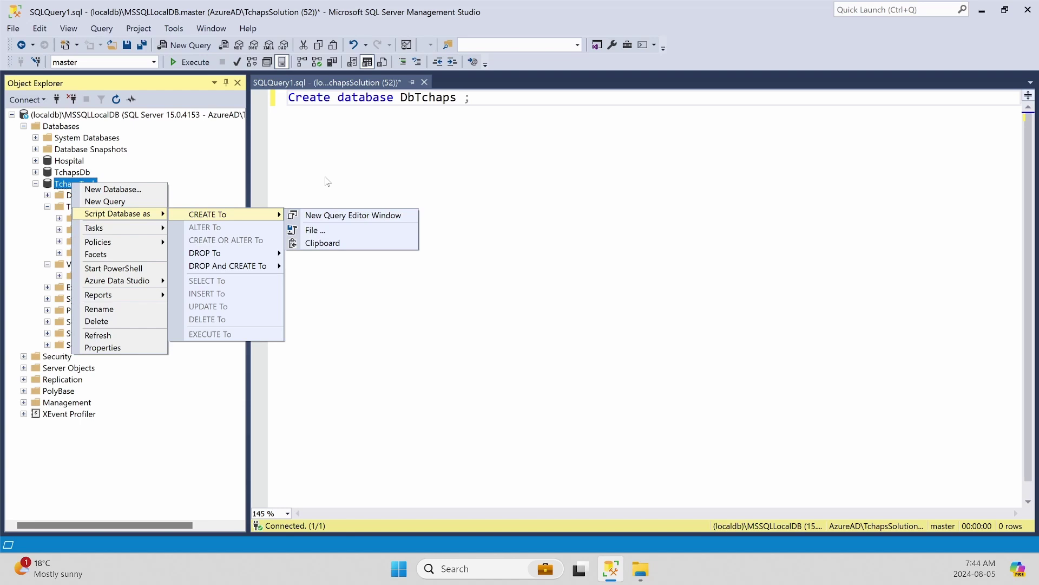
pyautogui.click(328, 181)
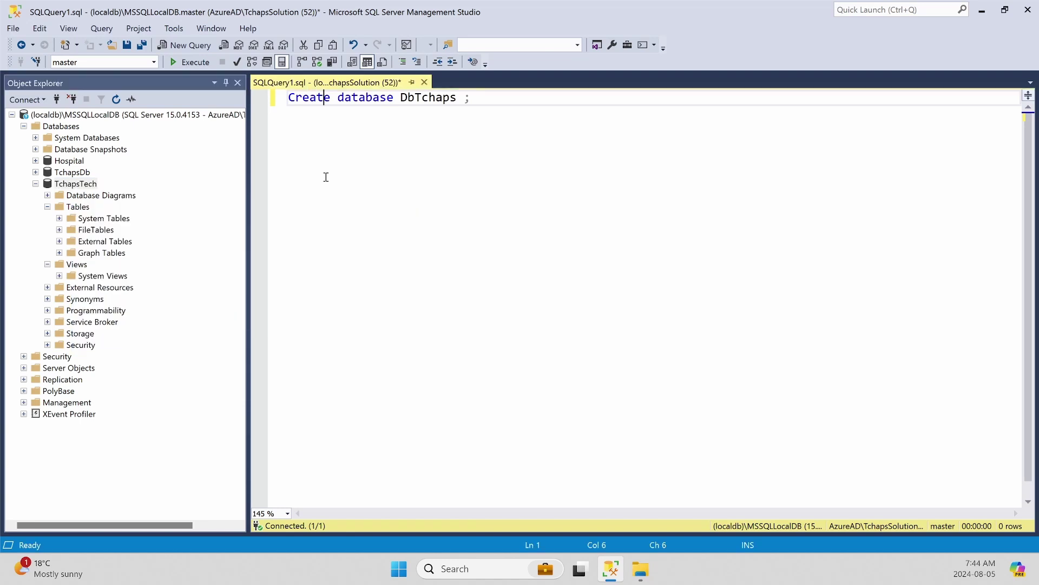
pyautogui.moveTo(489, 106); pyautogui.dragTo(287, 98)
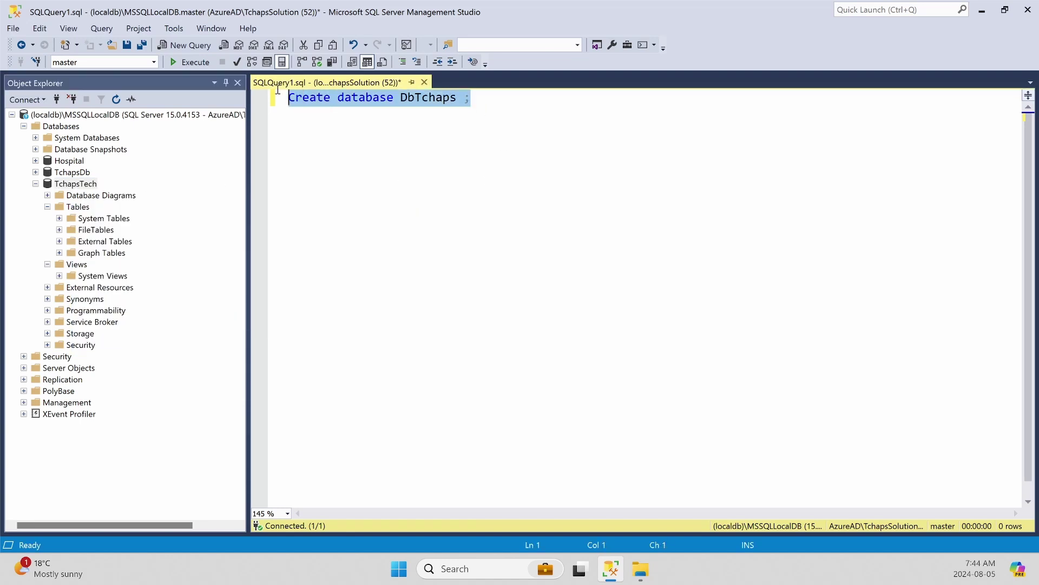
pyautogui.press('Delete')
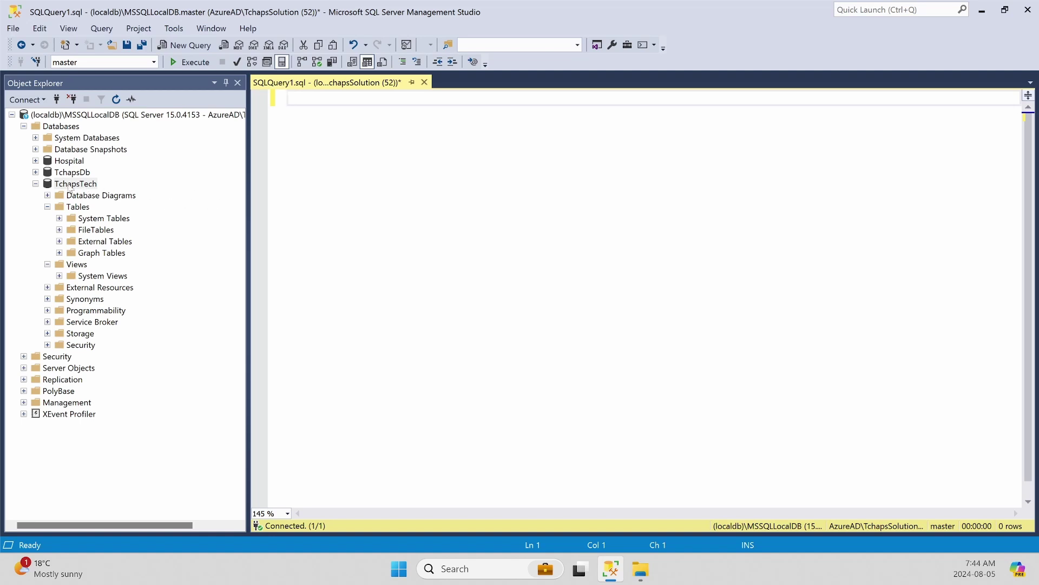
# Script the TchapsTech database as CREATE to a new query editor window.
pyautogui.rightClick(71, 188)
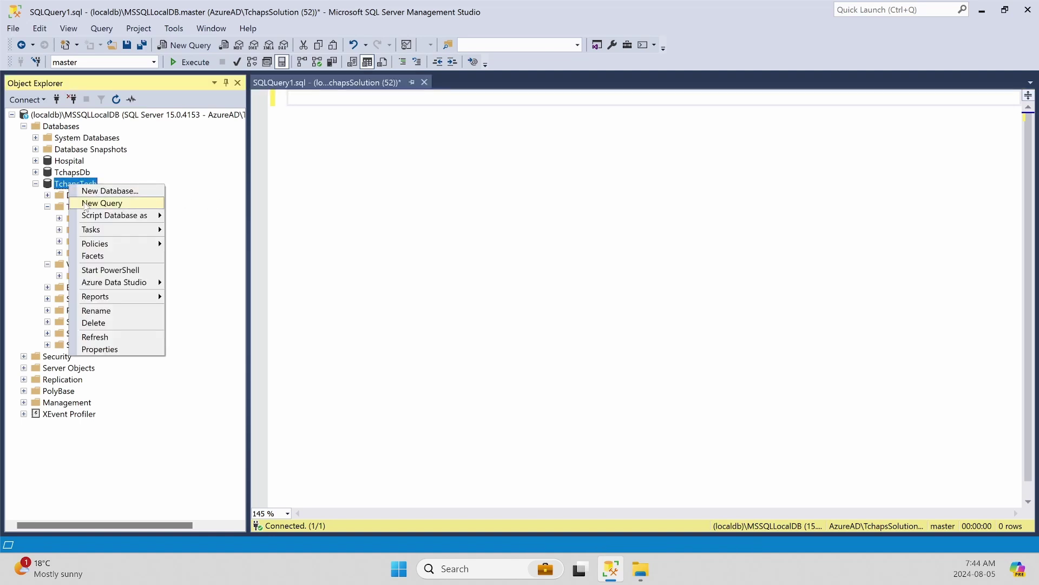
pyautogui.moveTo(102, 218)
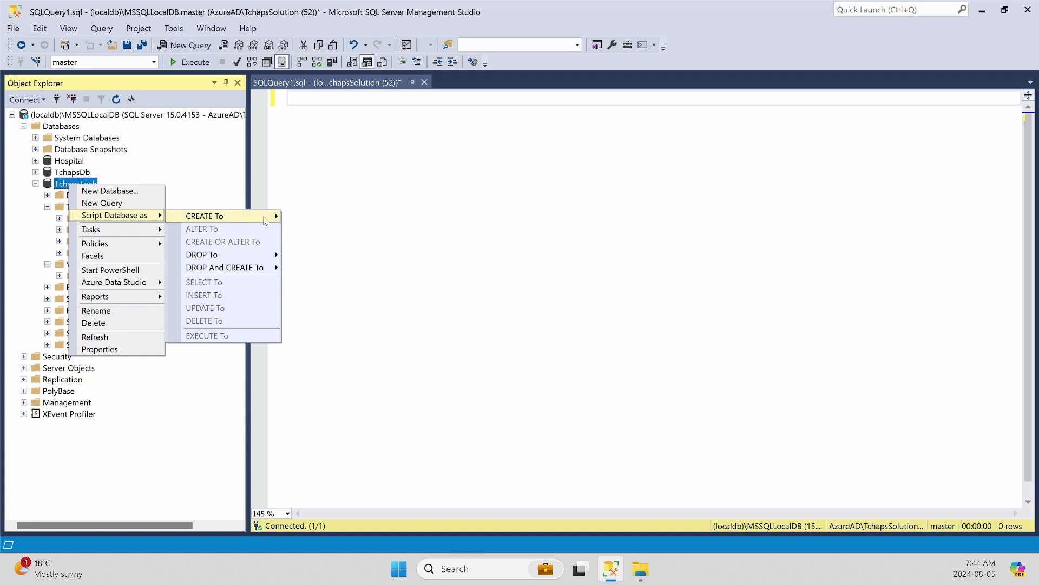
pyautogui.moveTo(238, 216)
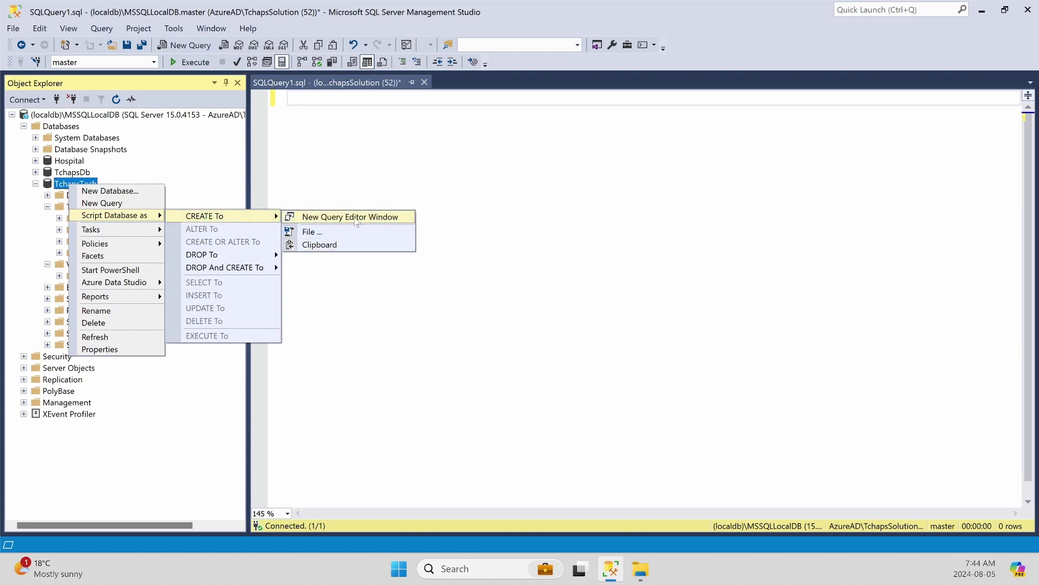
pyautogui.click(356, 217)
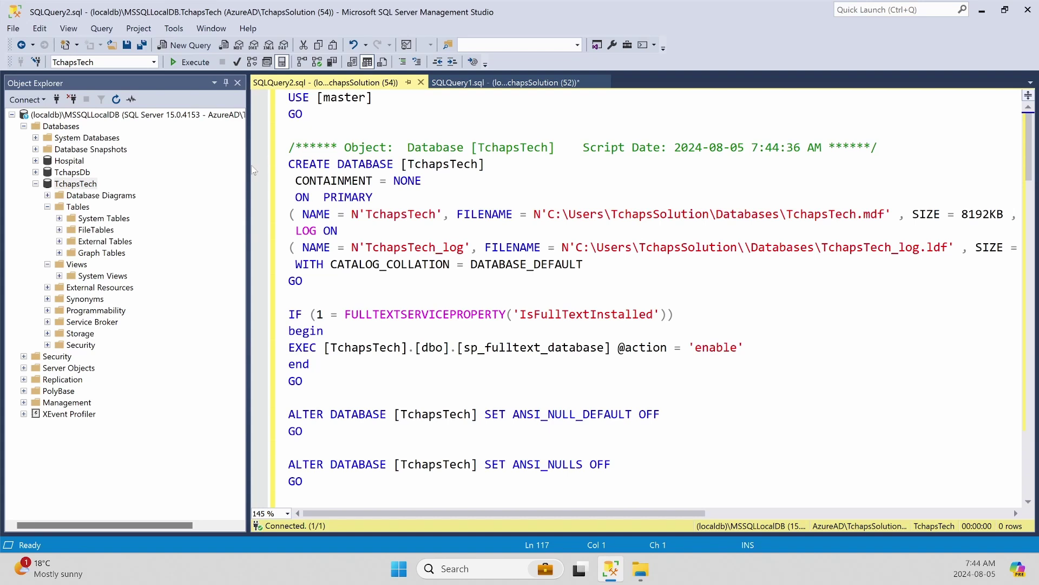
# Widen the script editor area and examine the USE [master] lines and the CONTAINMENT option of the generated script.
pyautogui.moveTo(248, 185); pyautogui.dragTo(181, 190)
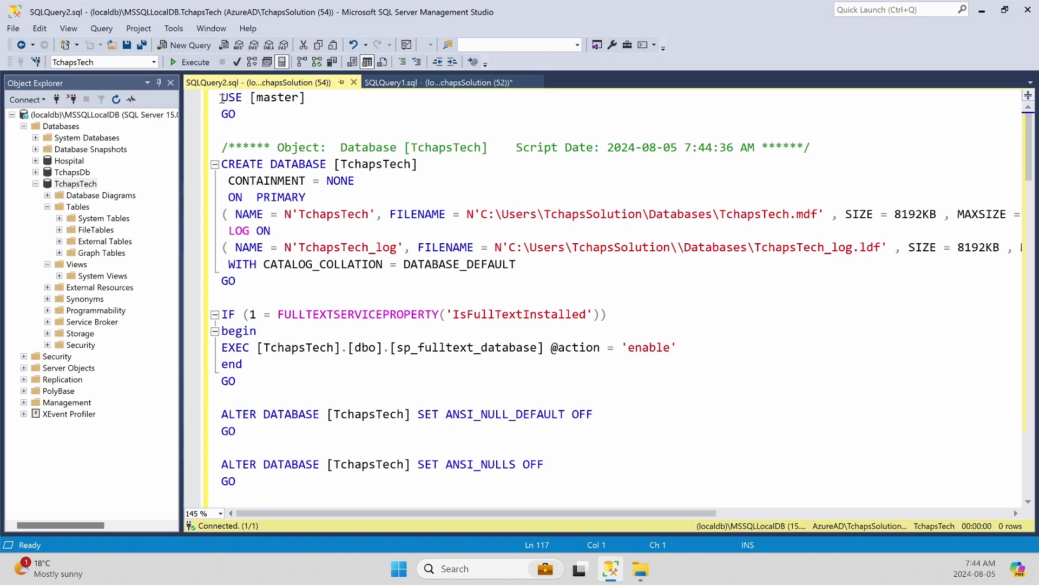
pyautogui.moveTo(221, 98); pyautogui.dragTo(236, 115)
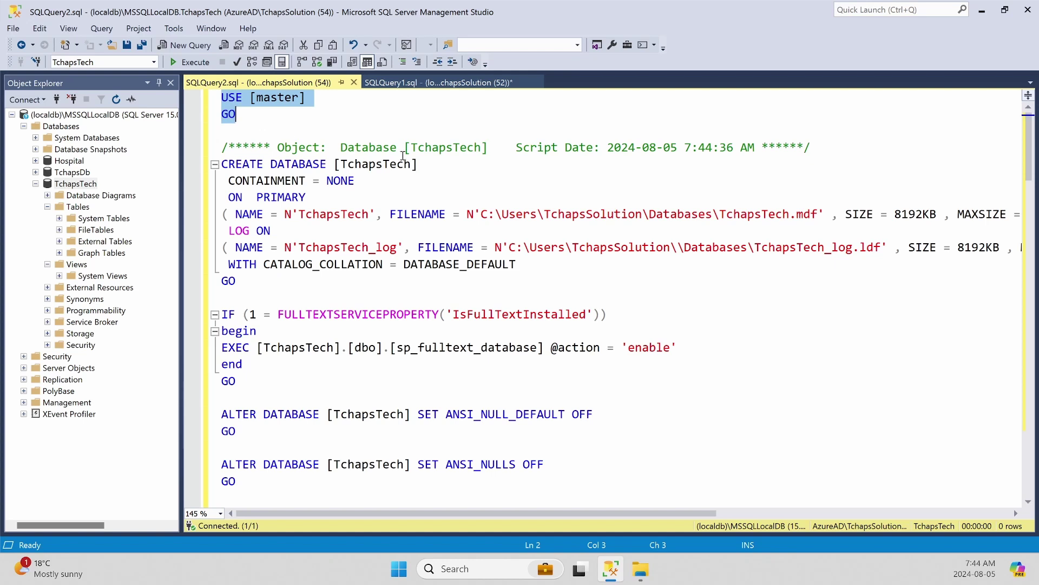
pyautogui.scroll(-1, 379, 157)
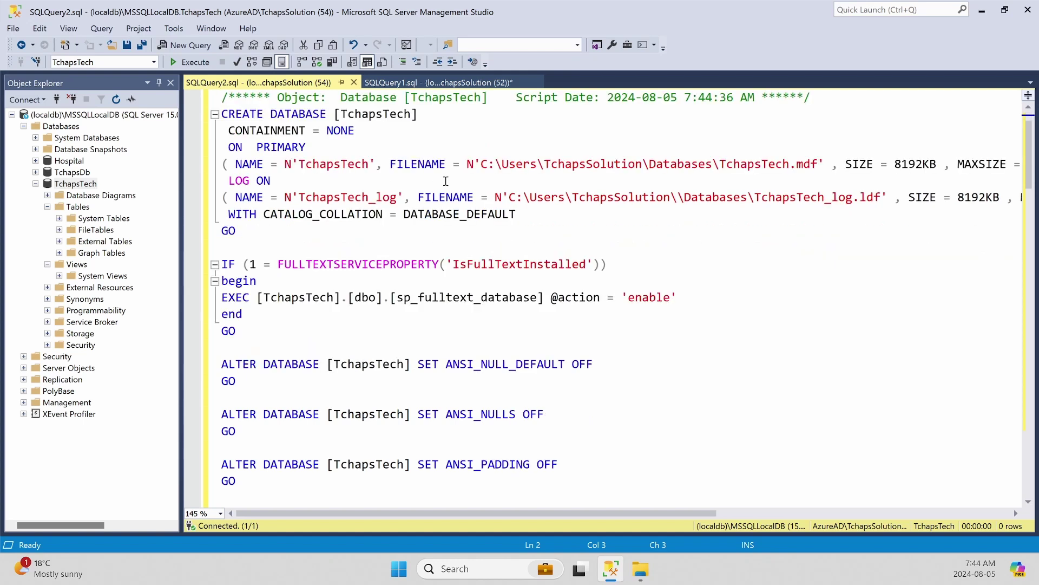
pyautogui.scroll(1, 240, 154)
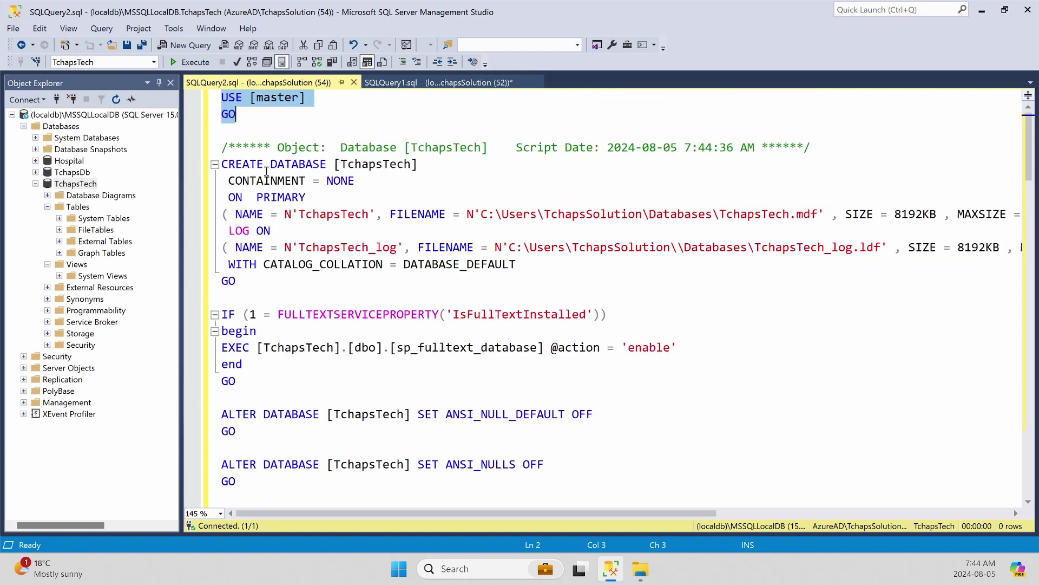
pyautogui.moveTo(227, 180); pyautogui.dragTo(378, 179)
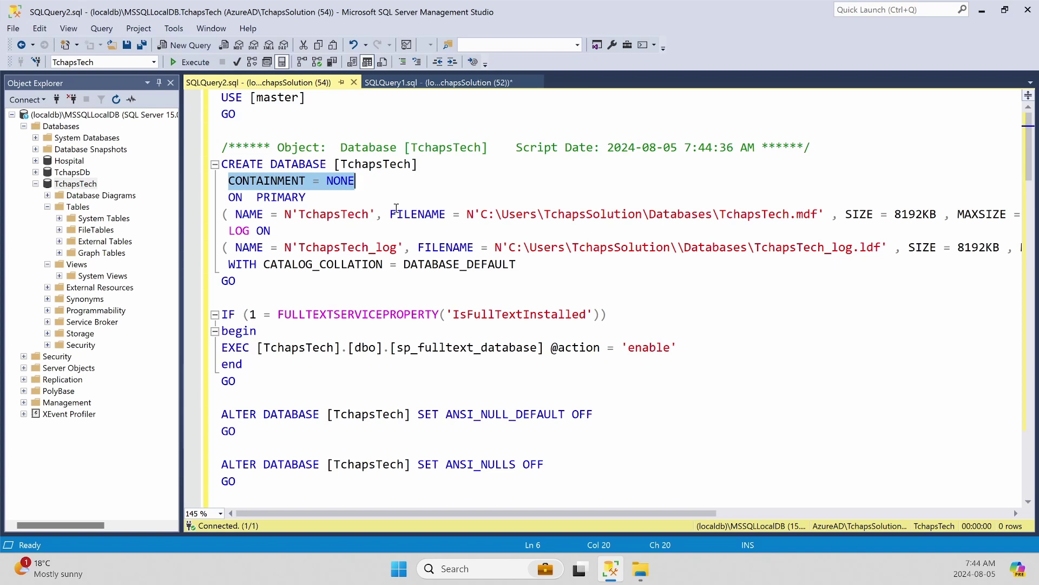
# Examine the primary data file's name, folder path, size and file growth in the CREATE DATABASE statement.
pyautogui.scroll(-1, 396, 208)
pyautogui.moveTo(221, 147); pyautogui.dragTo(361, 163)
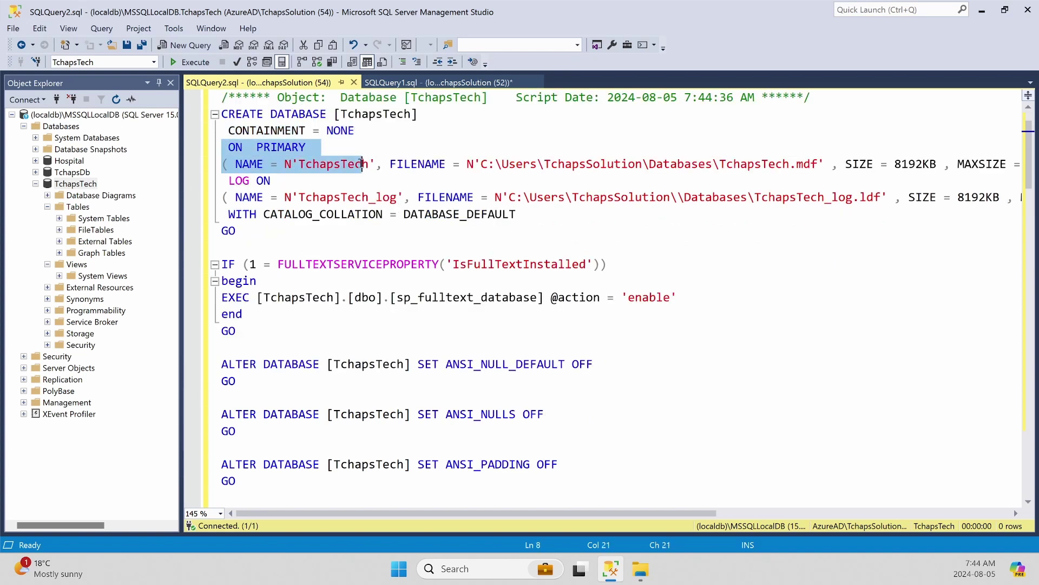
pyautogui.doubleClick(346, 164)
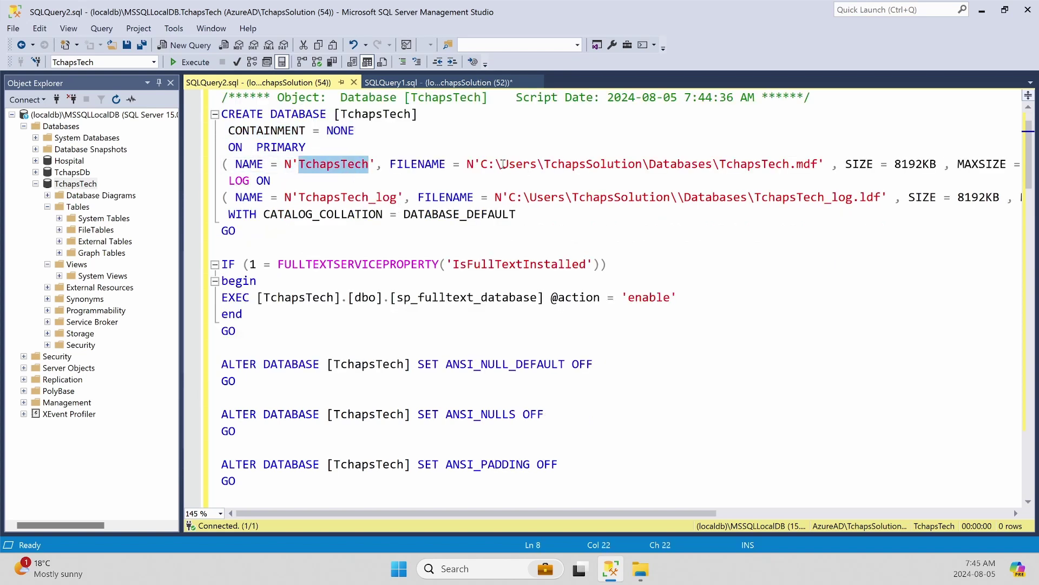
pyautogui.moveTo(480, 164); pyautogui.dragTo(713, 171)
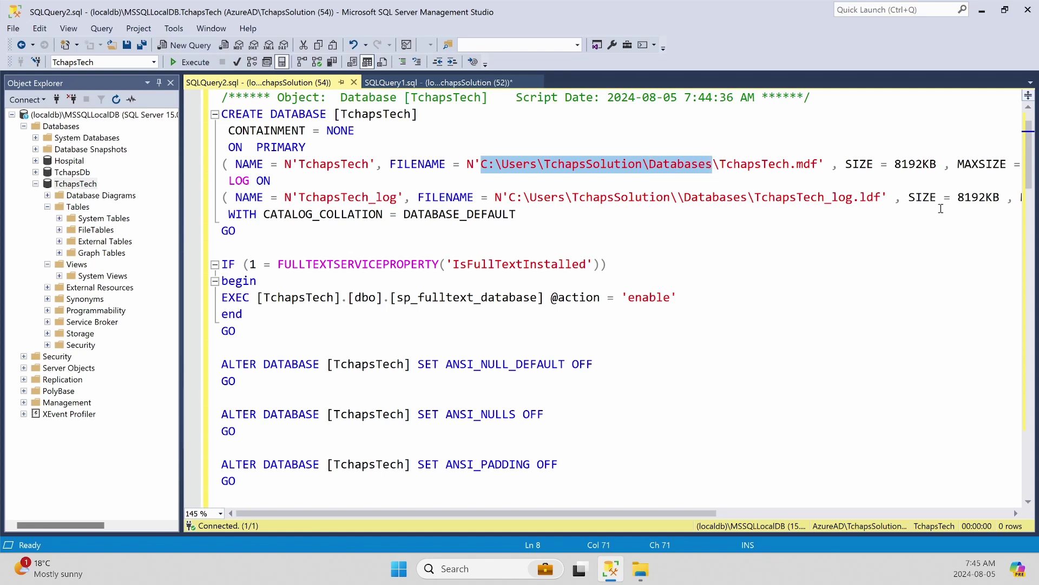
pyautogui.doubleClick(912, 163)
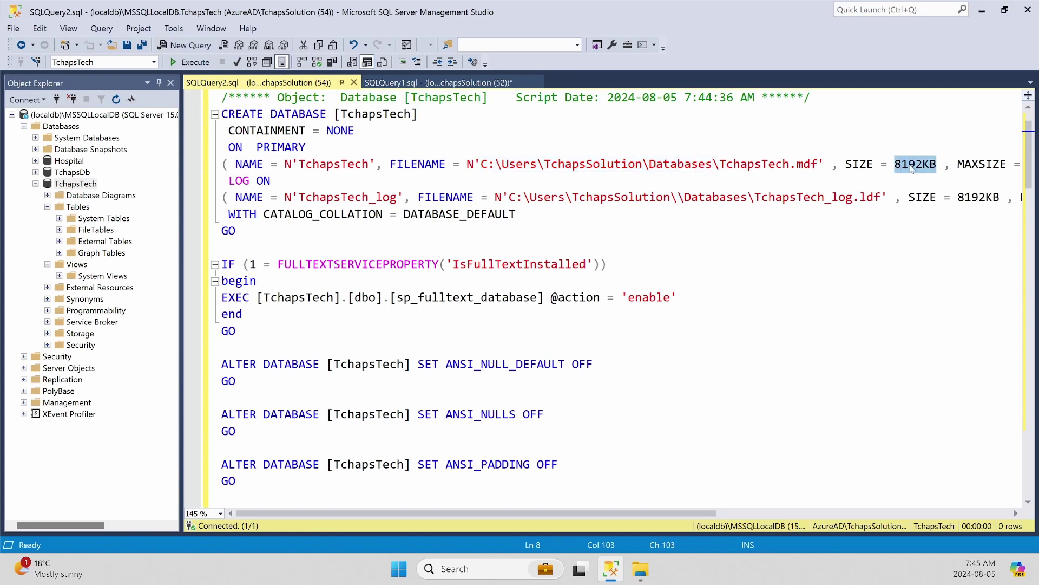
pyautogui.hscroll(5, 912, 168)
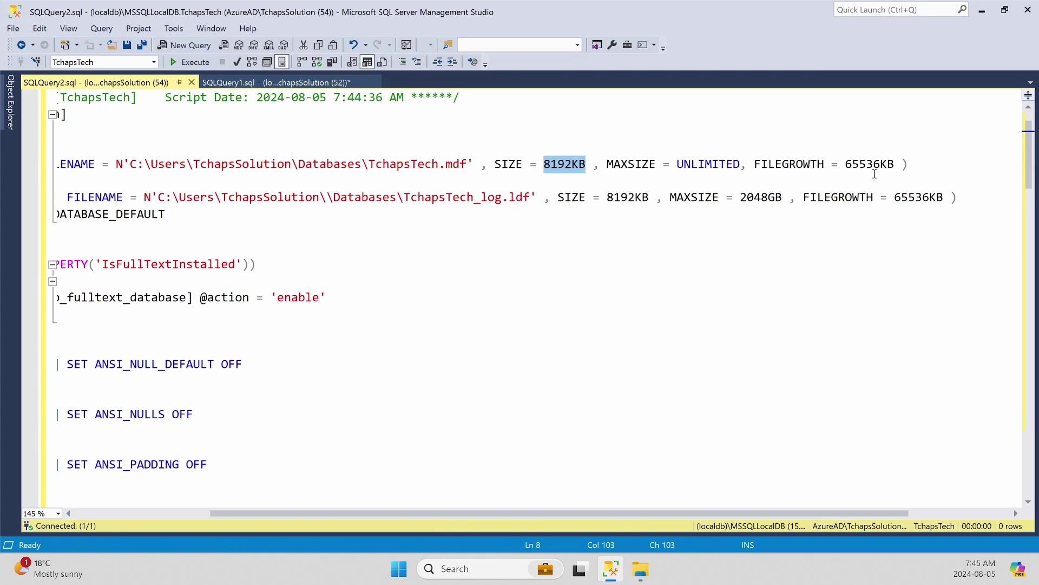
pyautogui.doubleClick(869, 164)
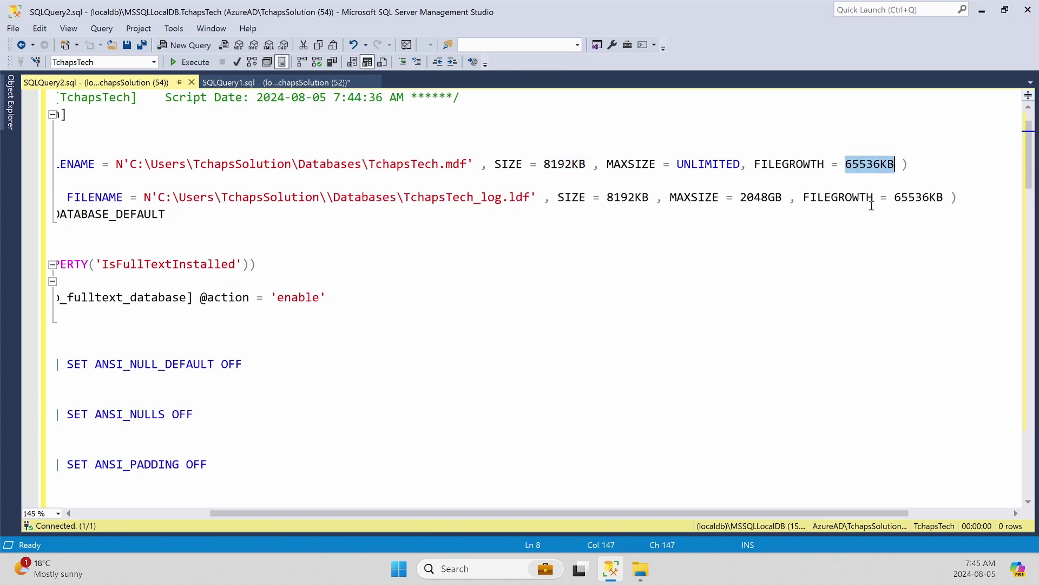
# Examine the LOG ON clause for the log file's logical name, initial size, file name and Databases folder.
pyautogui.moveTo(767, 513); pyautogui.dragTo(630, 513)
pyautogui.moveTo(66, 179); pyautogui.dragTo(238, 203)
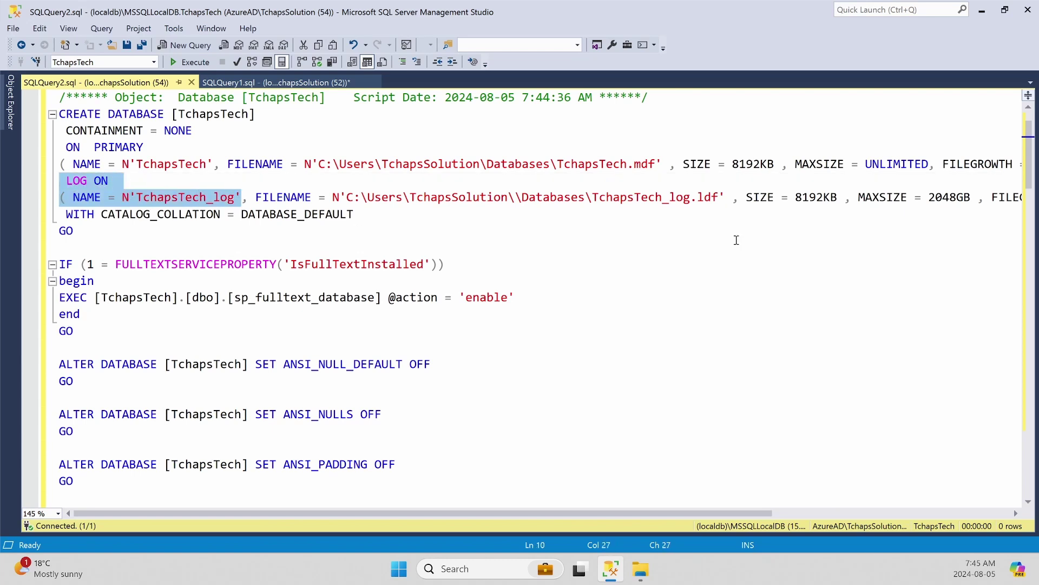
pyautogui.doubleClick(808, 198)
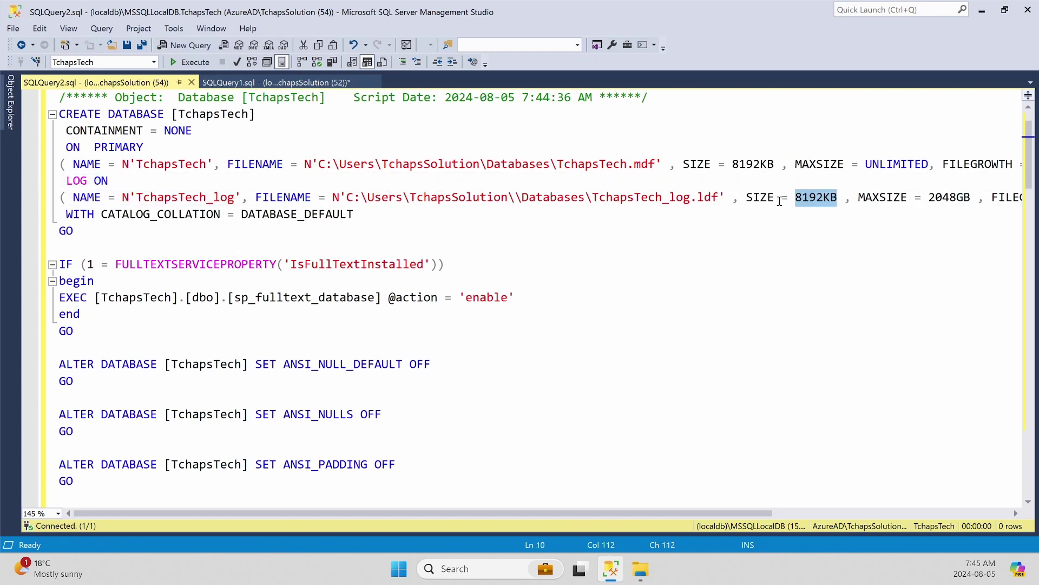
pyautogui.moveTo(592, 198); pyautogui.dragTo(683, 196)
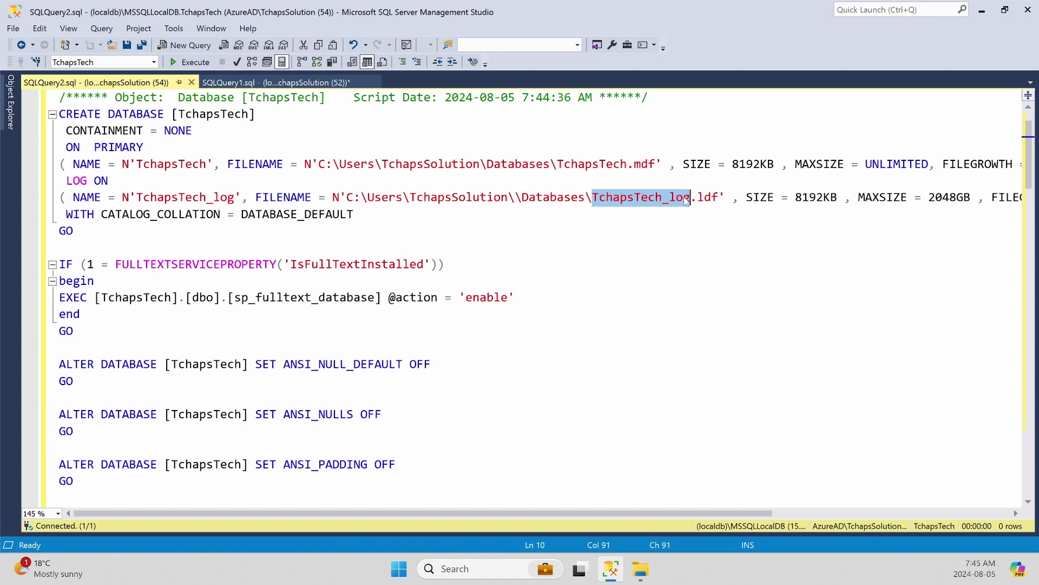
pyautogui.doubleClick(541, 199)
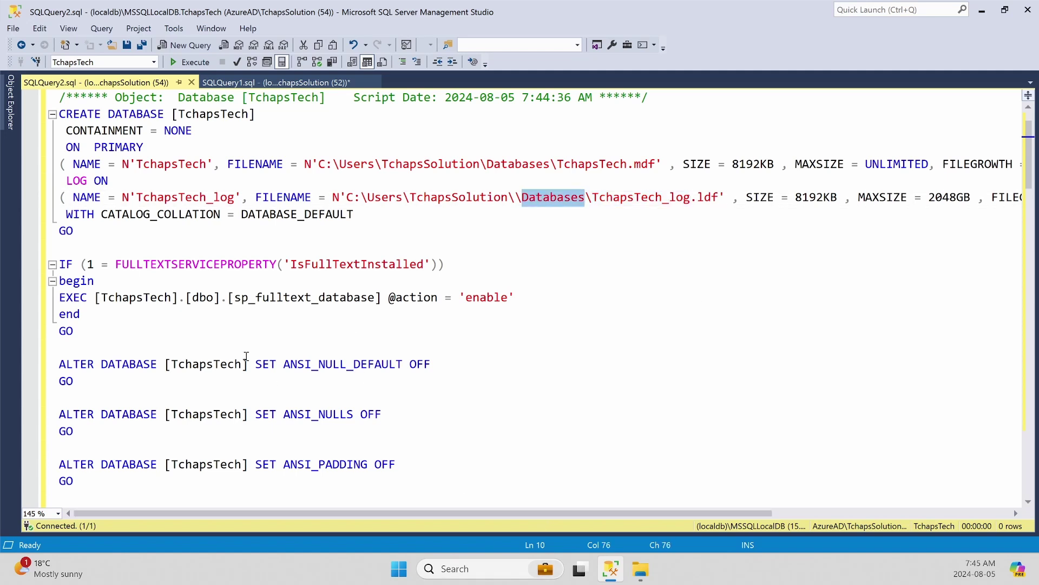
# Read through the ALTER DATABASE settings, and highlight the opening block from USE [master] through the GO after CREATE DATABASE.
pyautogui.scroll(-2, 241, 343)
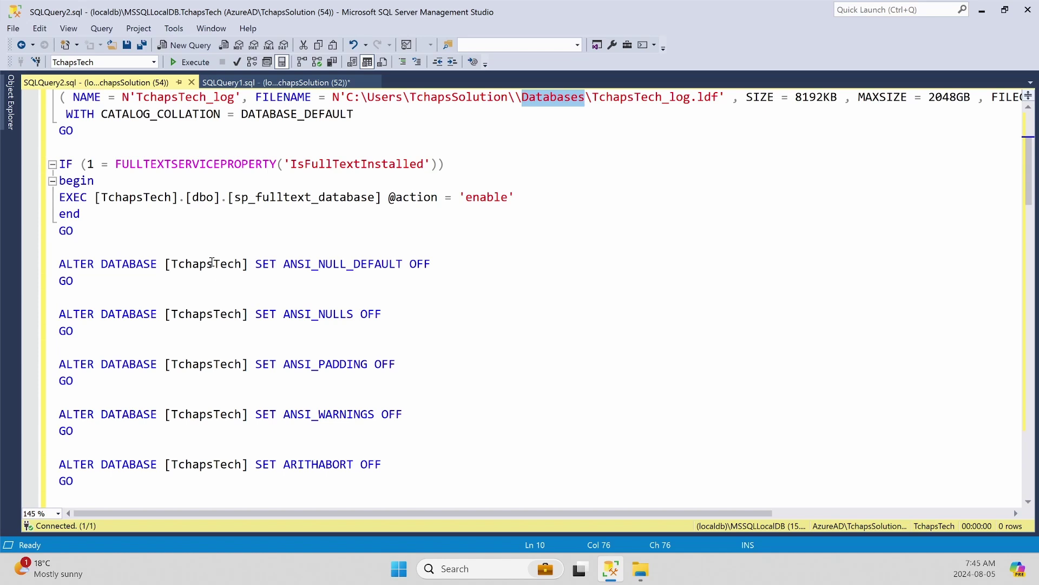
pyautogui.scroll(-2, 212, 262)
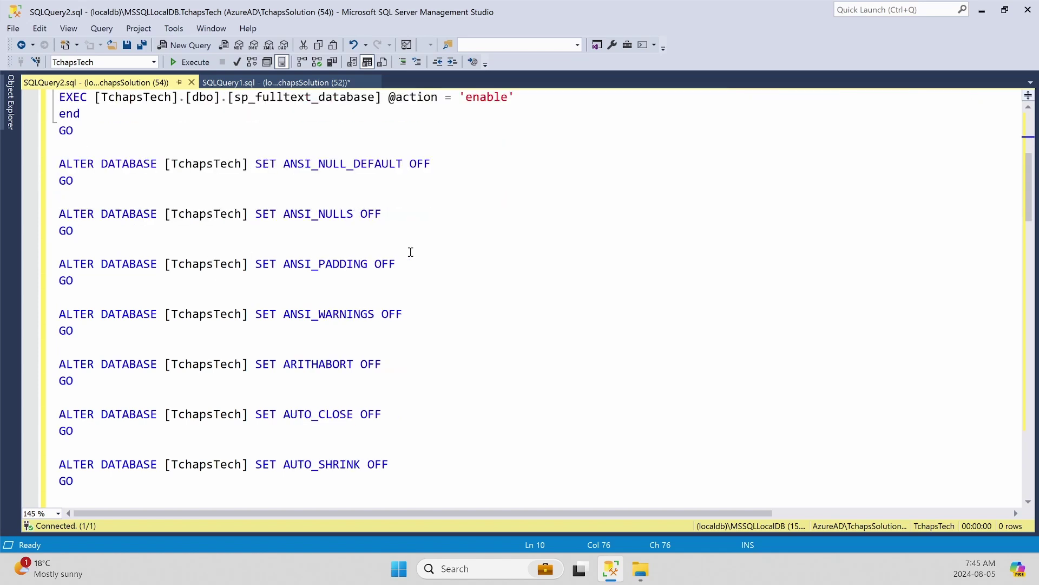
pyautogui.scroll(-11, 336, 236)
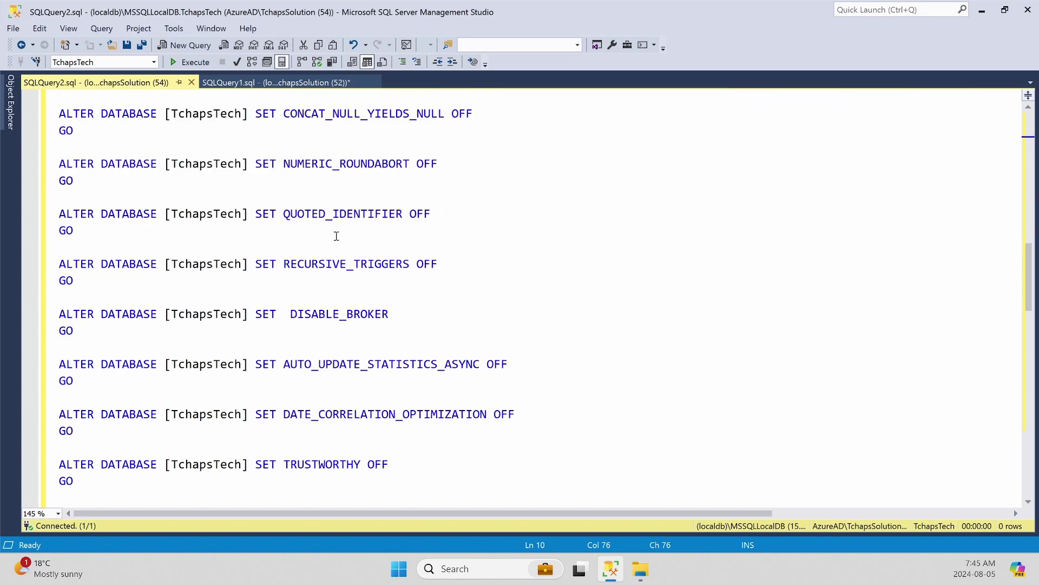
pyautogui.scroll(-12, 336, 236)
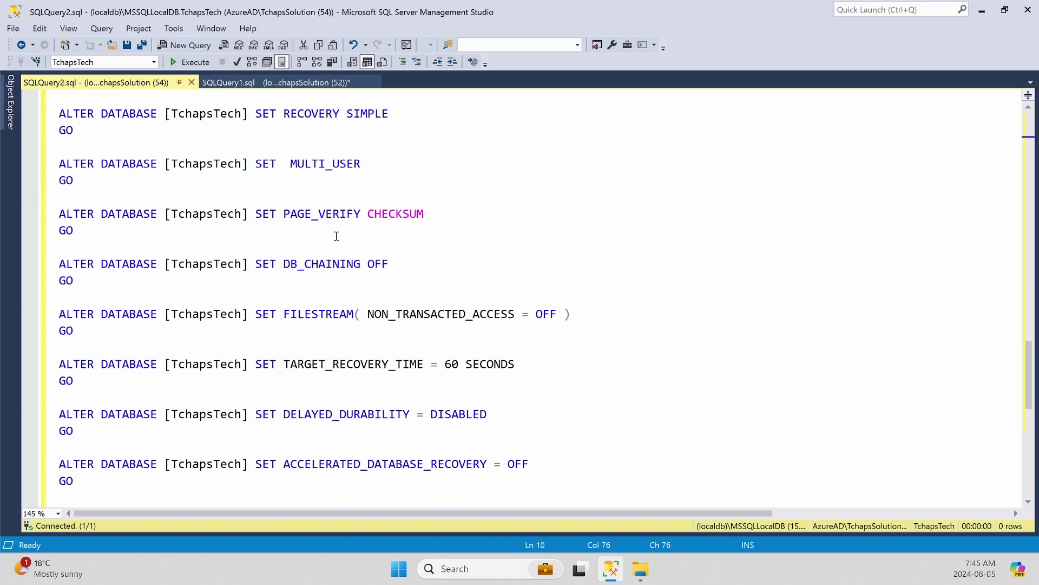
pyautogui.scroll(-2, 336, 236)
pyautogui.scroll(-3, 337, 236)
pyautogui.scroll(20, 337, 235)
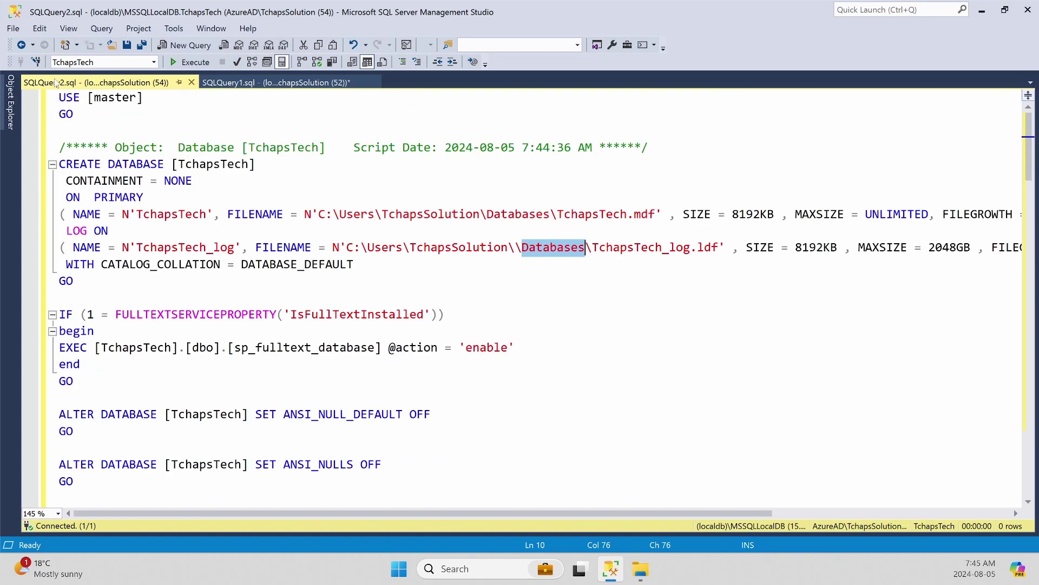
pyautogui.moveTo(59, 97); pyautogui.dragTo(277, 293)
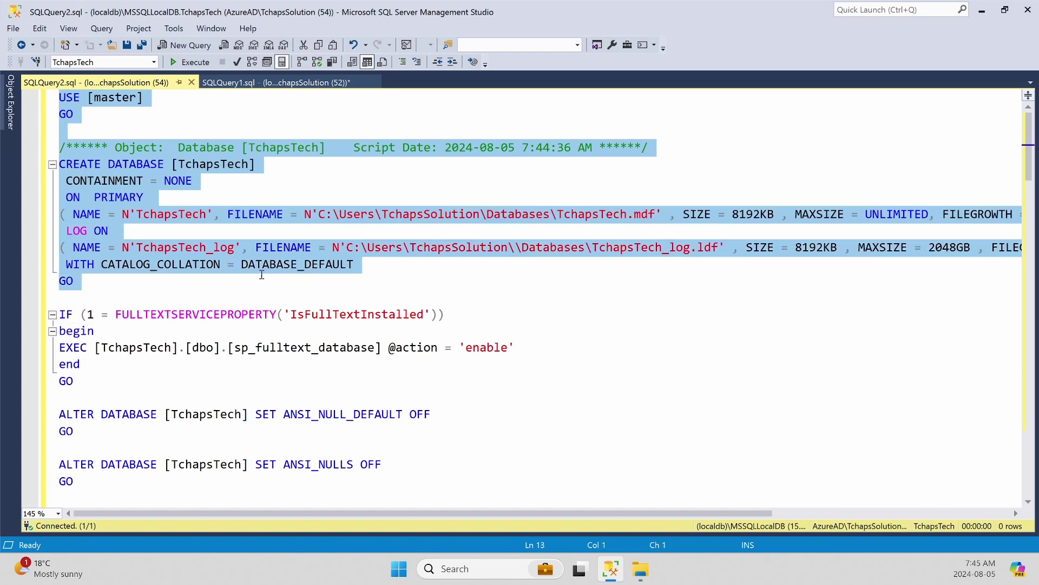
# Collapse the Tables and Views folders of the TchapsTech database, and expand Tables again to view its subfolders.
pyautogui.click(10, 104)
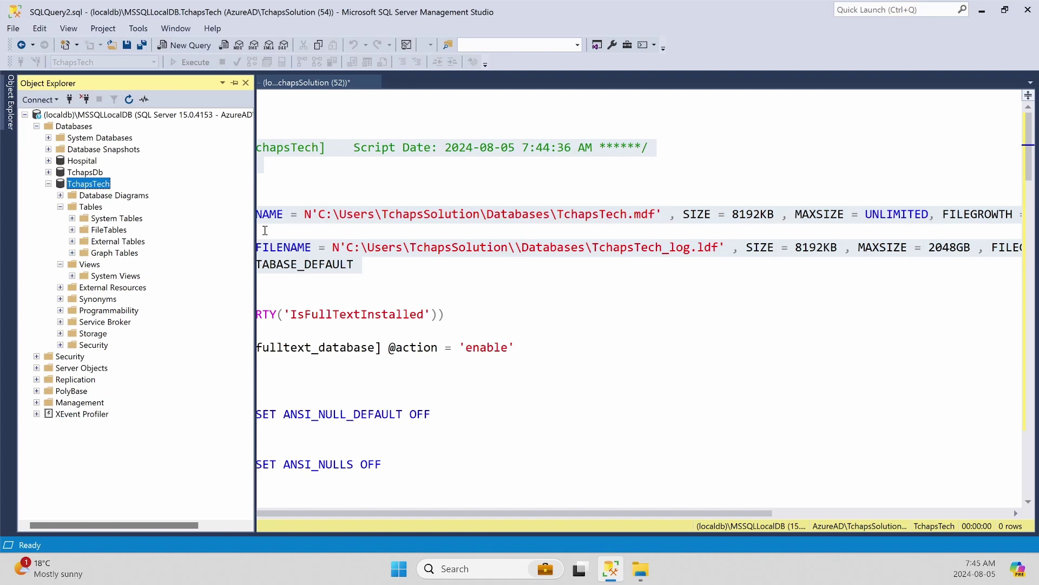
pyautogui.click(61, 206)
pyautogui.click(61, 218)
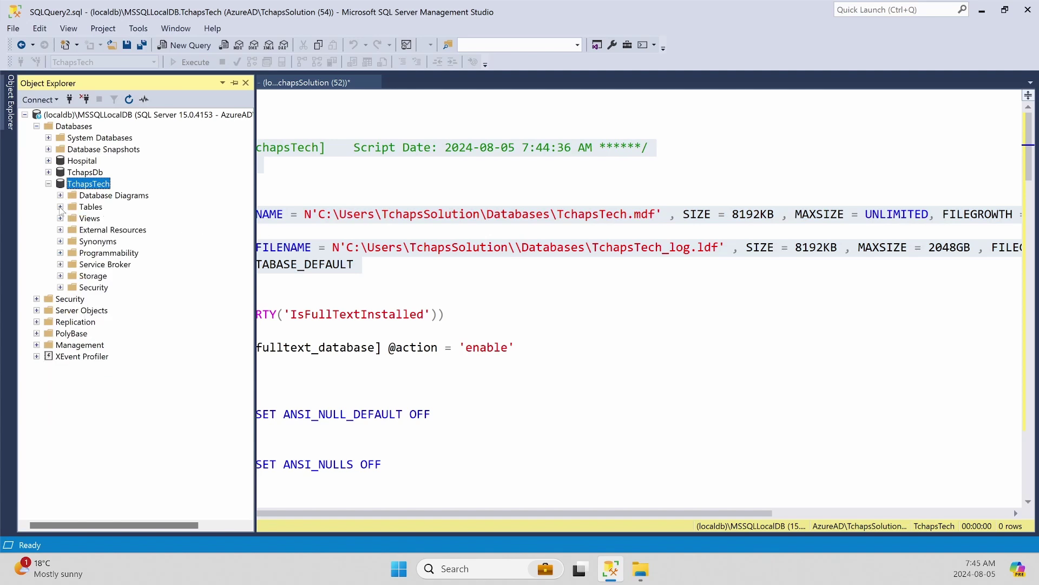
pyautogui.click(60, 206)
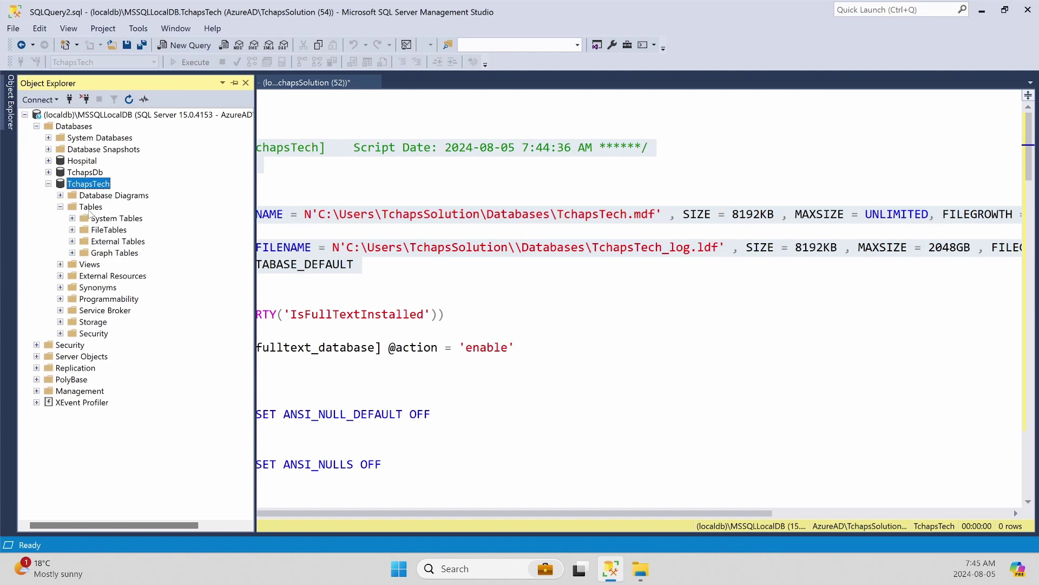
# Return to the generated script and review its CREATE DATABASE block by highlighting it from the closing GO up to USE [master].
pyautogui.click(247, 299)
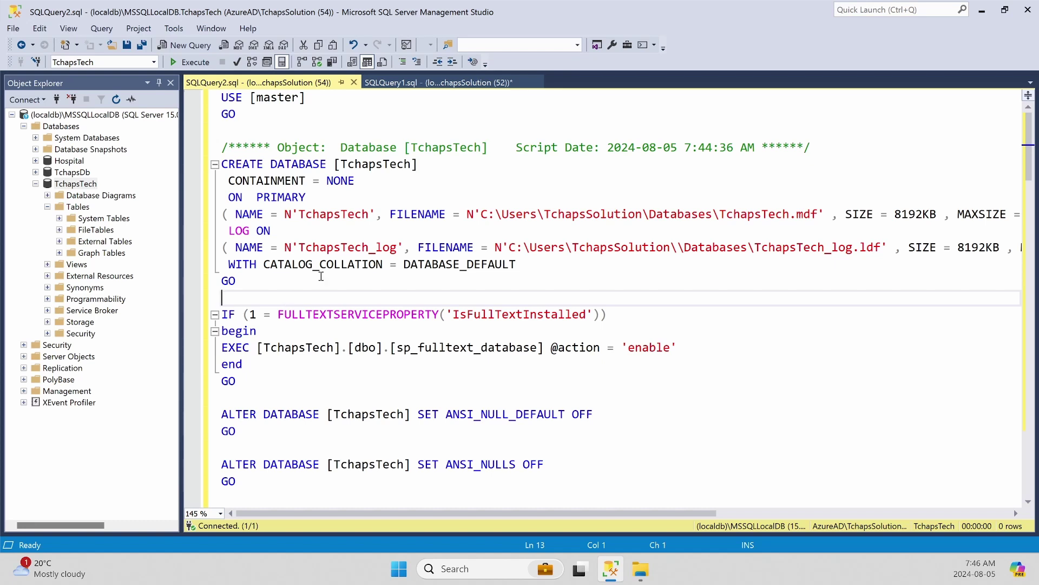
pyautogui.moveTo(234, 297); pyautogui.dragTo(203, 105)
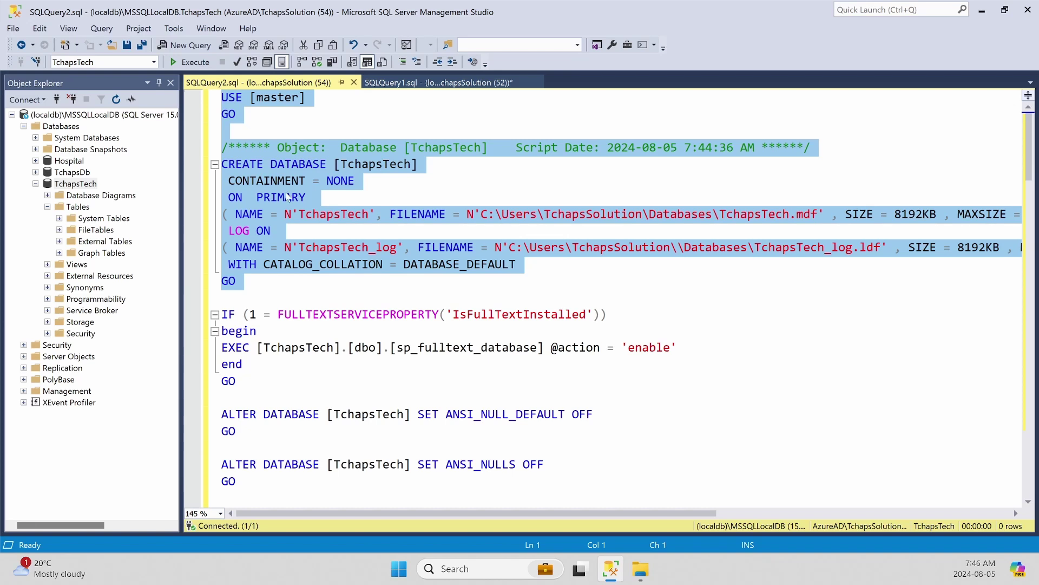
pyautogui.click(270, 278)
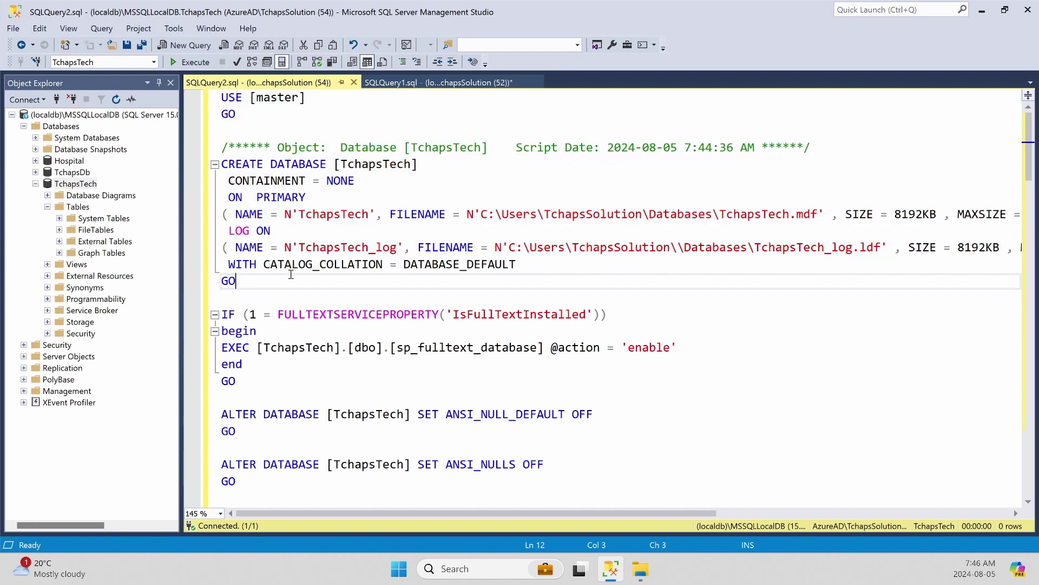